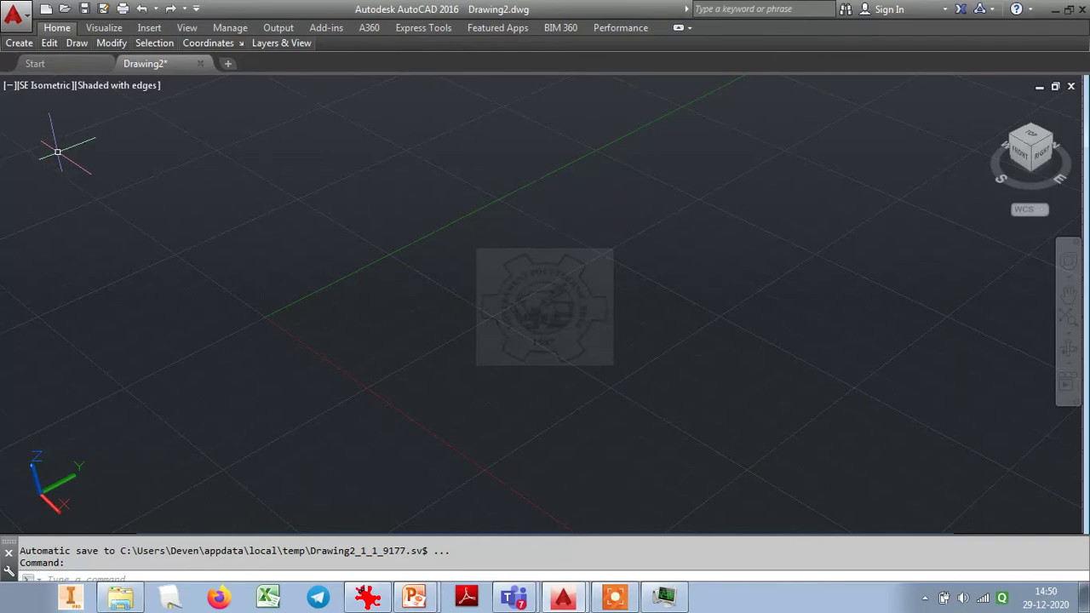
Collapse the ribbon, then re-expand it so the full Home tab 3D modeling panels show
{"action": "left_click", "coordinate": [679, 28]}
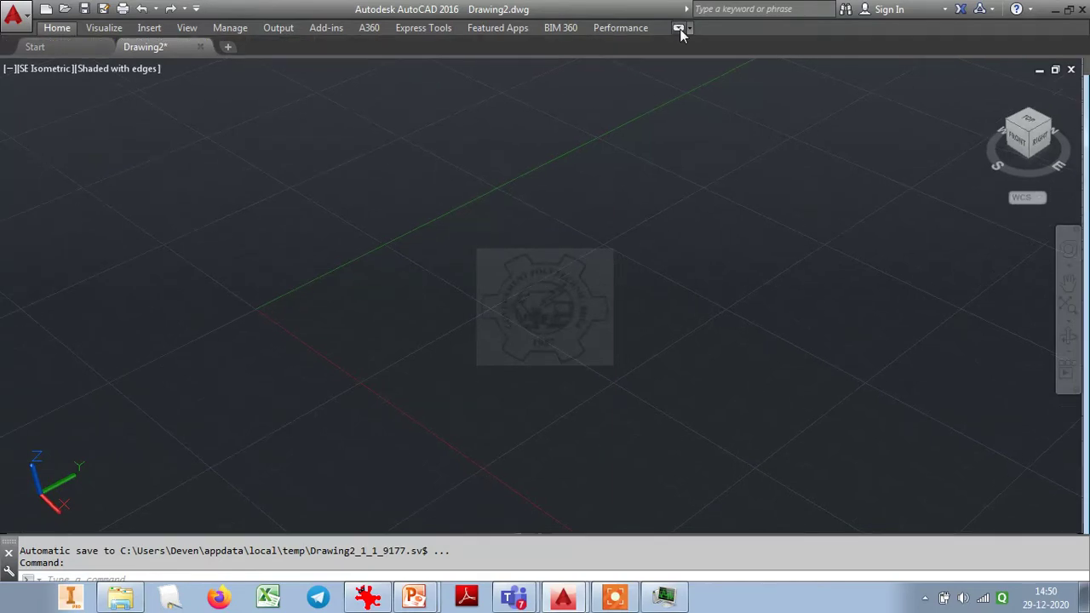
{"action": "left_click", "coordinate": [678, 28]}
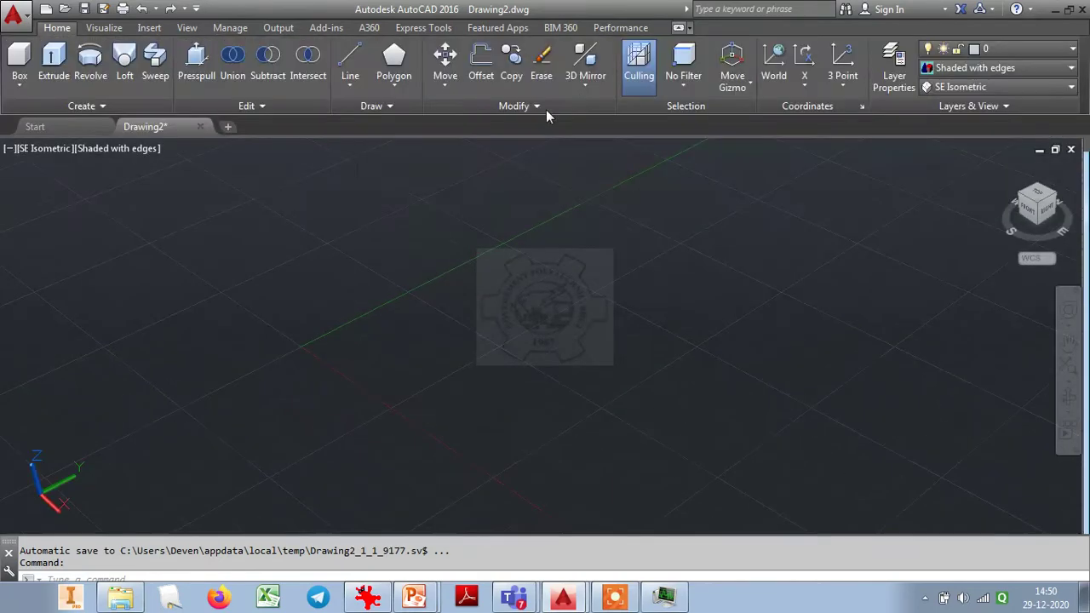
Build a solid cylinder from the Box dropdown at base centre 0,0,0, radius 25, height 80
{"action": "left_click", "coordinate": [20, 83]}
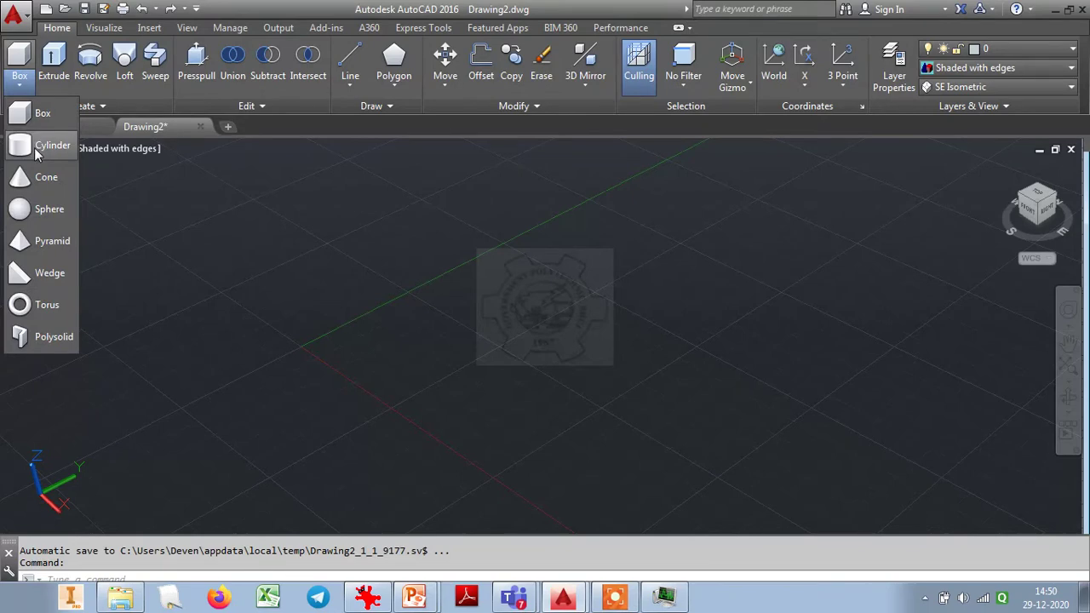
{"action": "left_click", "coordinate": [38, 148]}
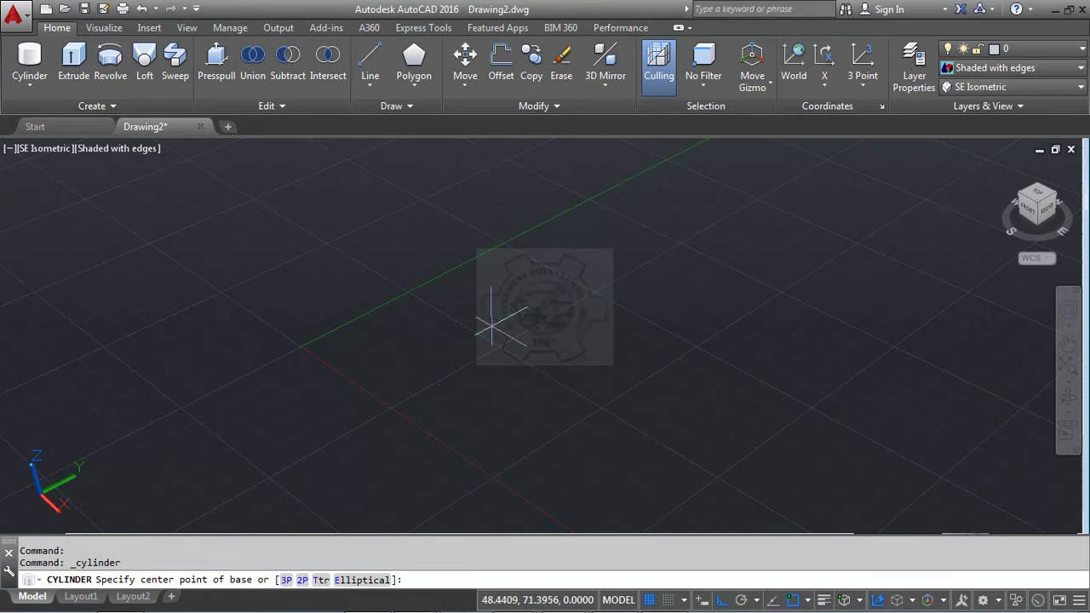
{"action": "type", "text": "0,0,0"}
{"action": "key", "text": "Return"}
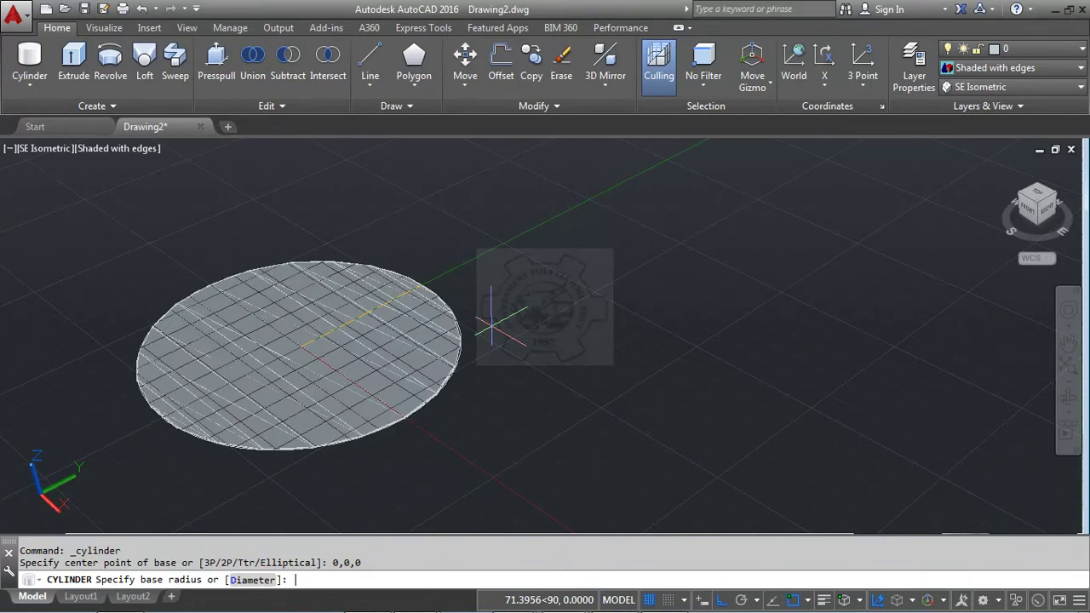
{"action": "type", "text": "25"}
{"action": "key", "text": "Return"}
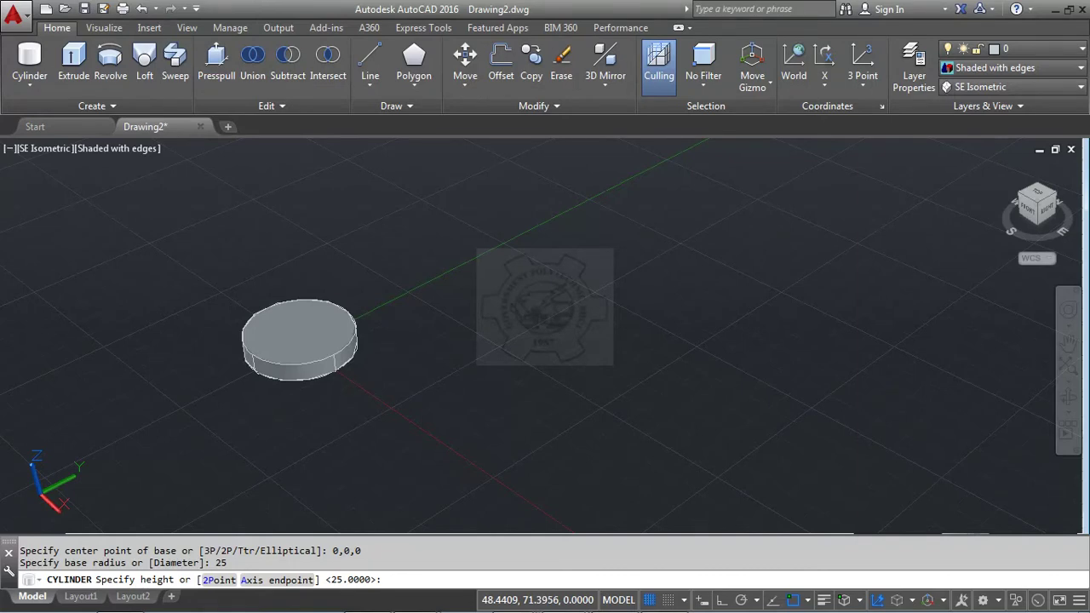
{"action": "type", "text": "80"}
{"action": "key", "text": "Return"}
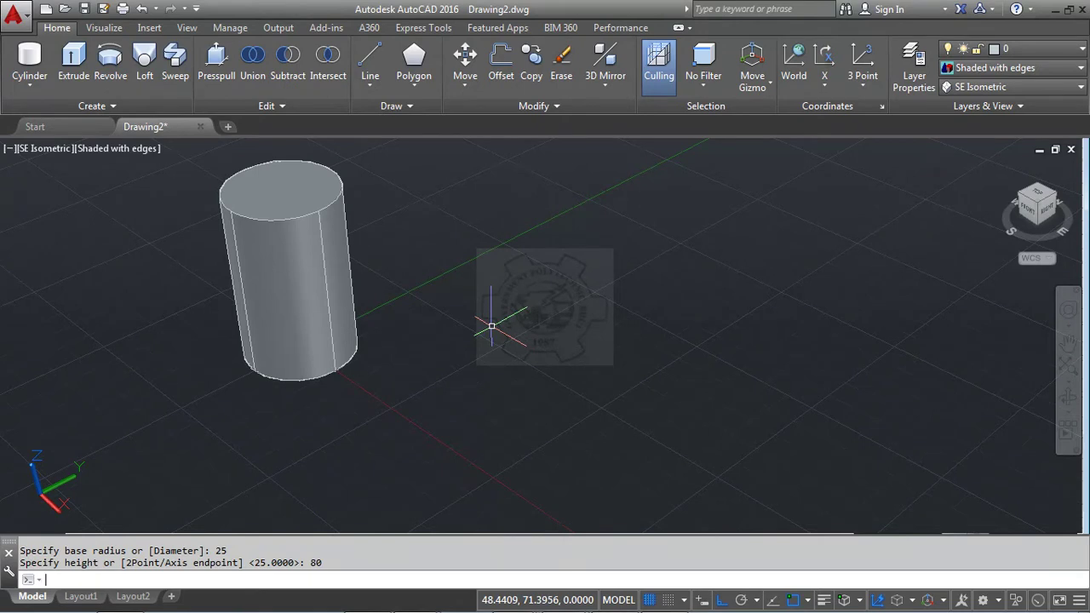
Repeat CYLINDER to place a disc right of the first one: diameter 40, height 5
{"action": "key", "text": "Return"}
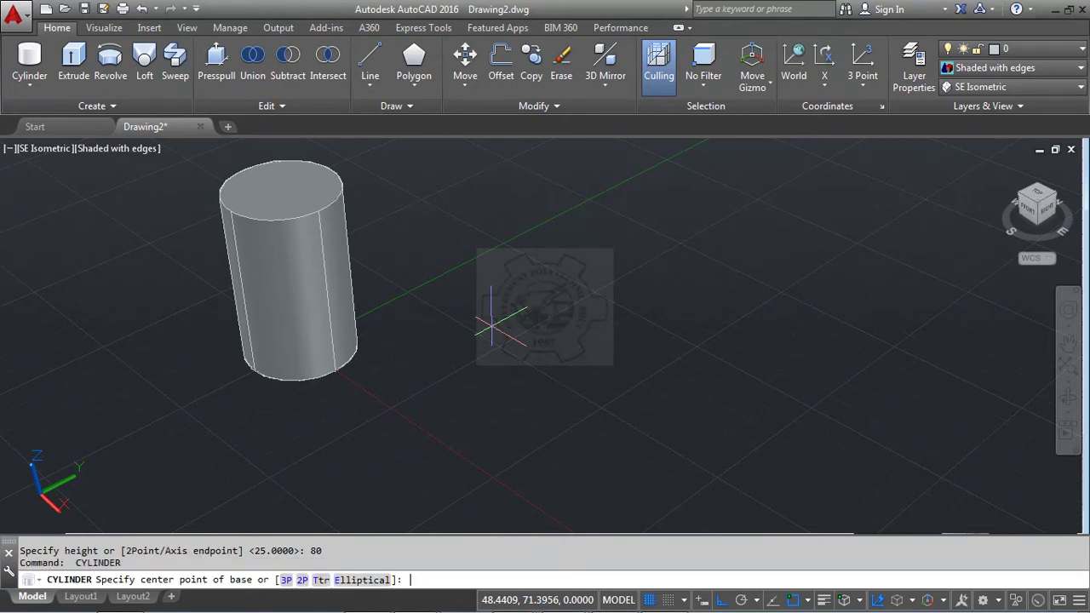
{"action": "left_click", "coordinate": [678, 284]}
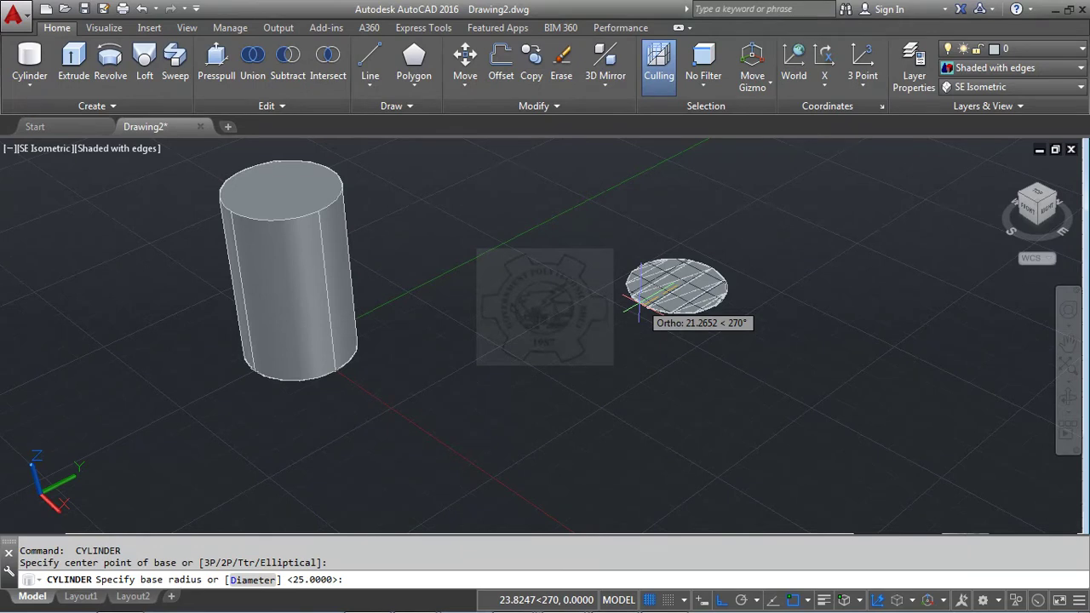
{"action": "type", "text": "d"}
{"action": "key", "text": "Return"}
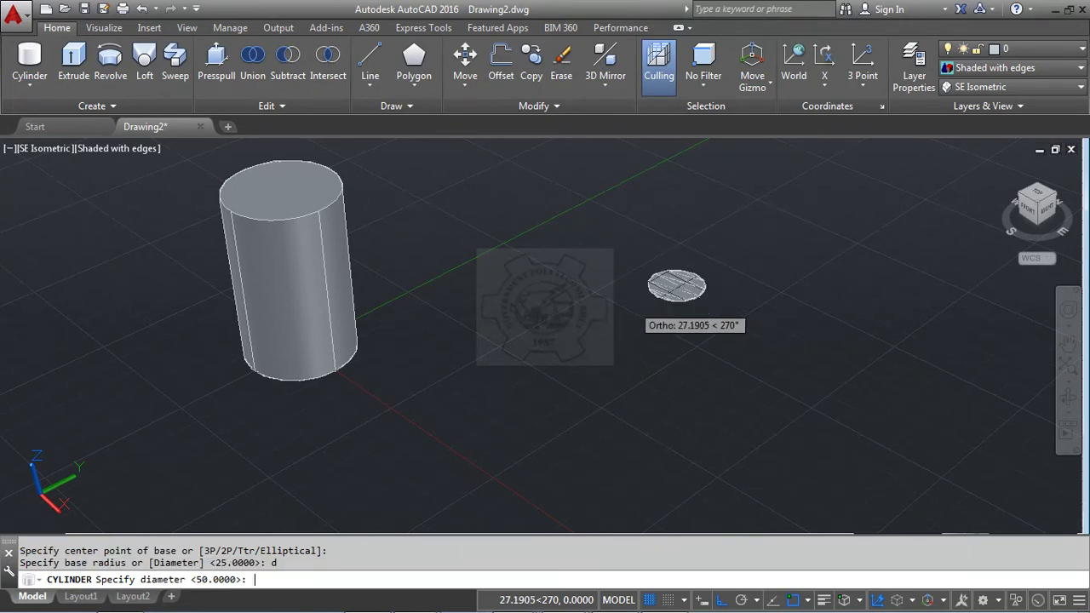
{"action": "type", "text": "40"}
{"action": "key", "text": "Return"}
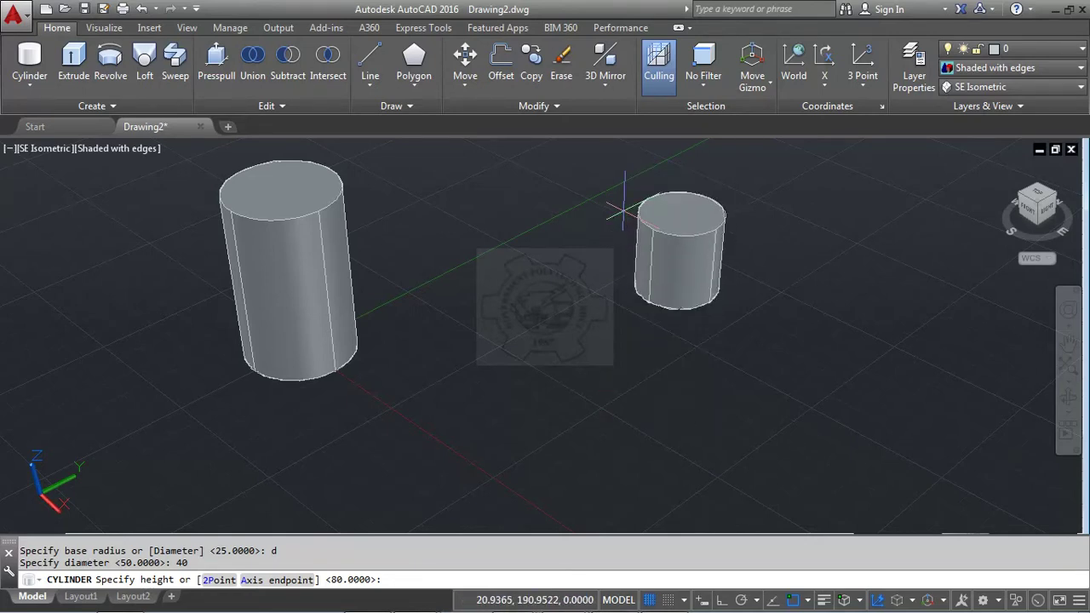
{"action": "type", "text": "5"}
{"action": "key", "text": "Return"}
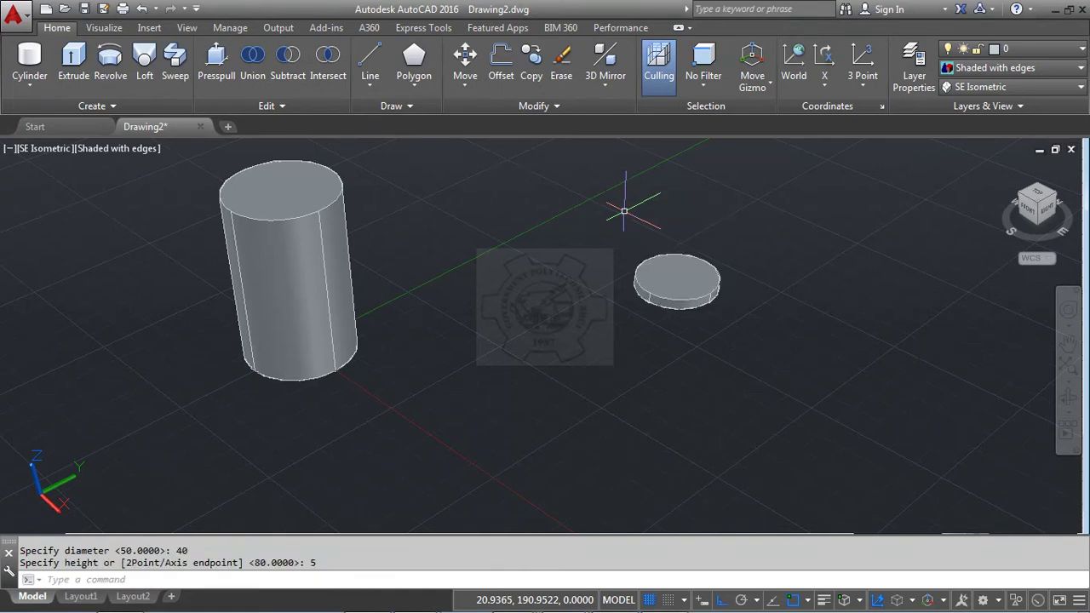
Add a rod cylinder of radius 2.5 and height 100, then zoom to extents
{"action": "scroll", "coordinate": [693, 235], "scroll_direction": "up", "scroll_amount": 2}
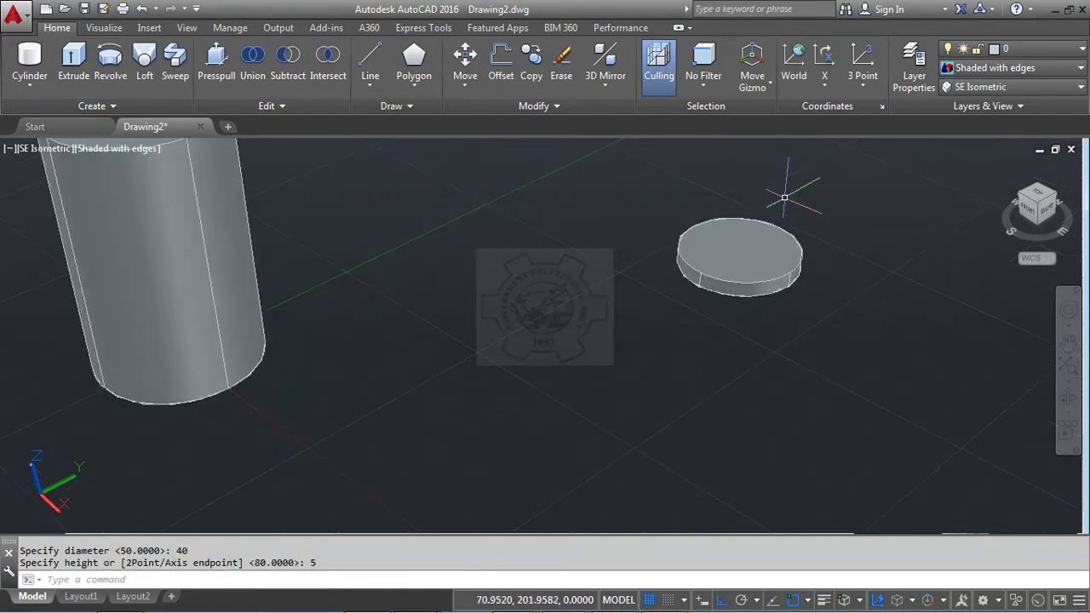
{"action": "scroll", "coordinate": [783, 198], "scroll_direction": "up", "scroll_amount": 2}
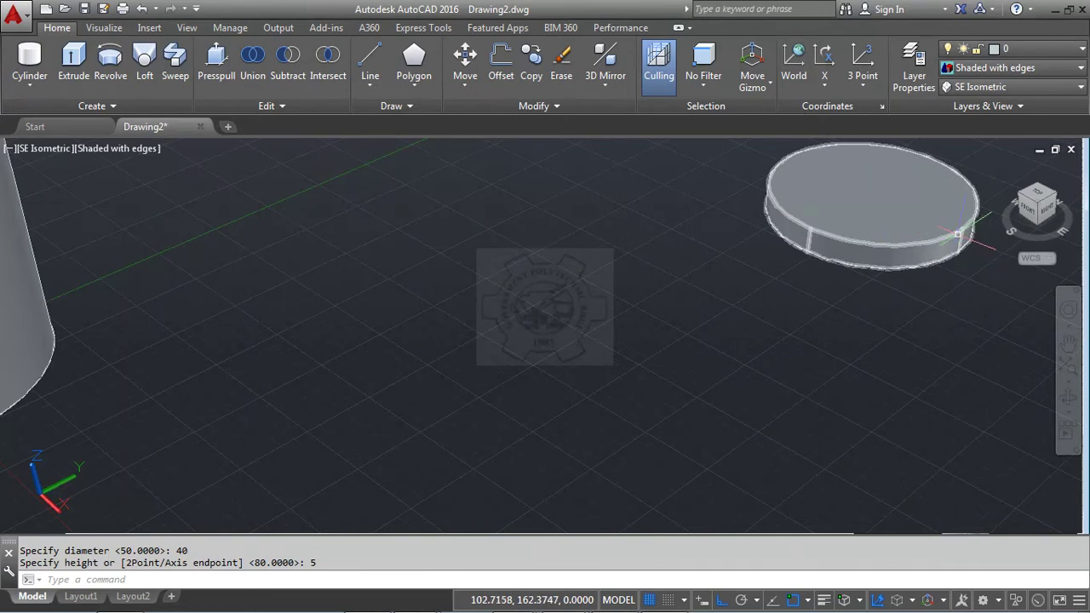
{"action": "left_click", "coordinate": [1069, 341]}
{"action": "mouse_move", "coordinate": [830, 350]}
{"action": "left_mouse_down"}
{"action": "mouse_move", "coordinate": [759, 392]}
{"action": "mouse_move", "coordinate": [514, 463]}
{"action": "left_mouse_up"}
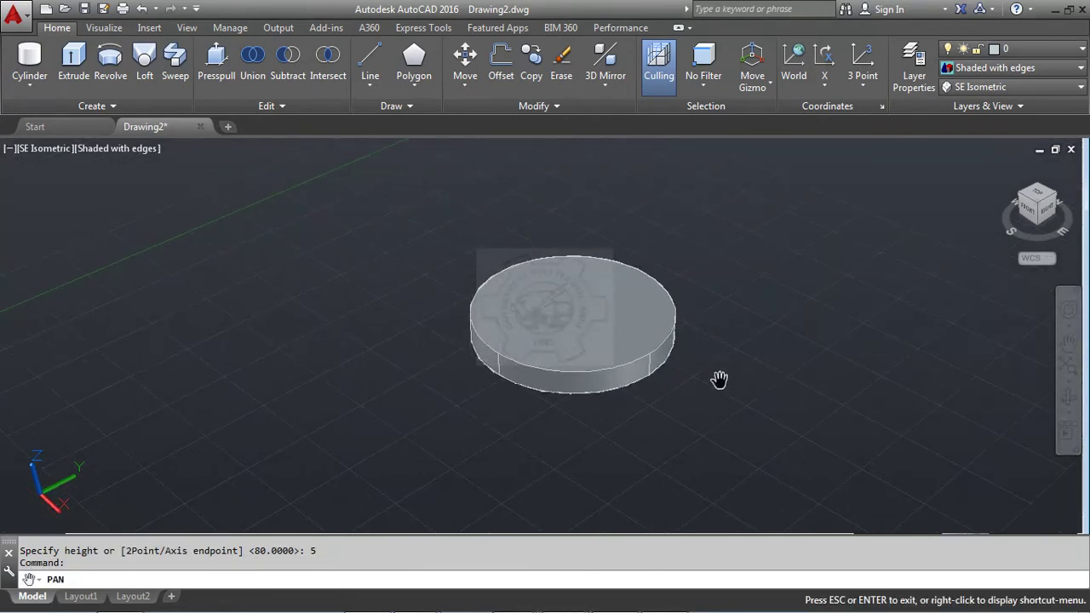
{"action": "key", "text": "Escape"}
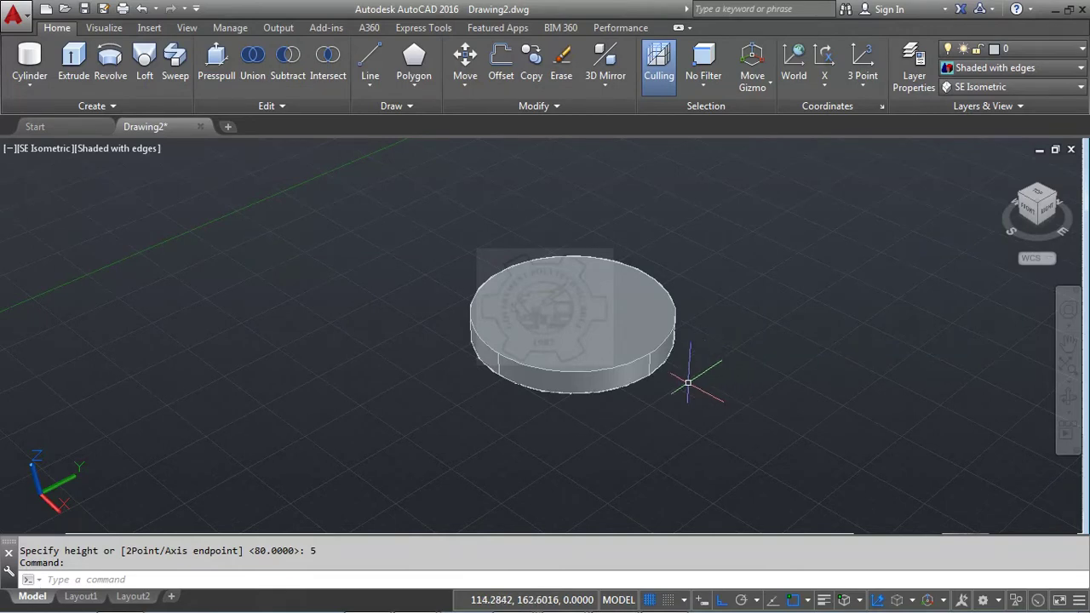
{"action": "left_click", "coordinate": [11, 54]}
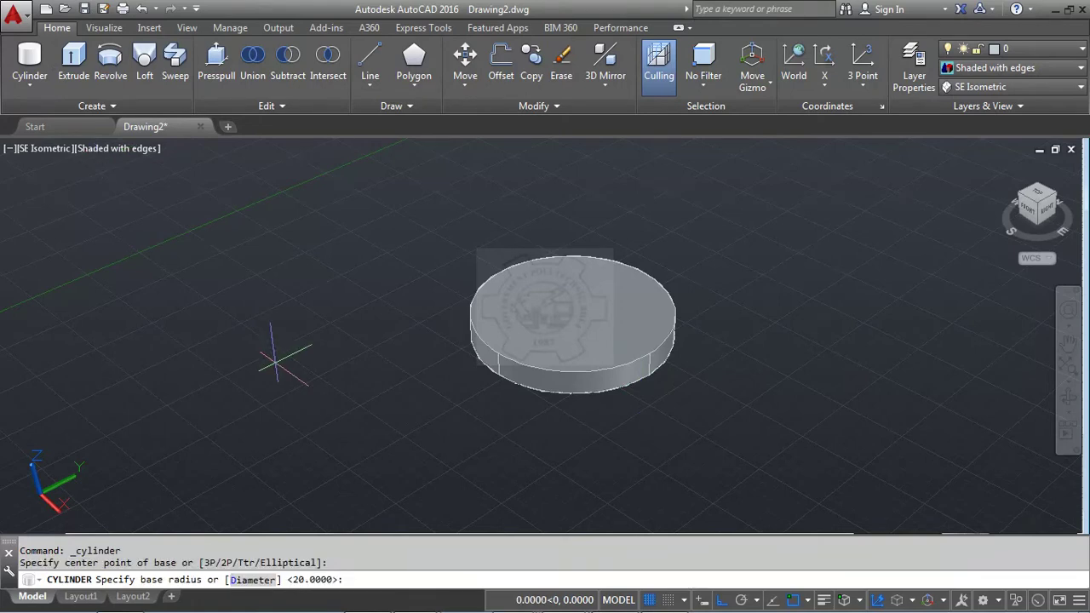
{"action": "type", "text": " 2.5"}
{"action": "key", "text": "Return"}
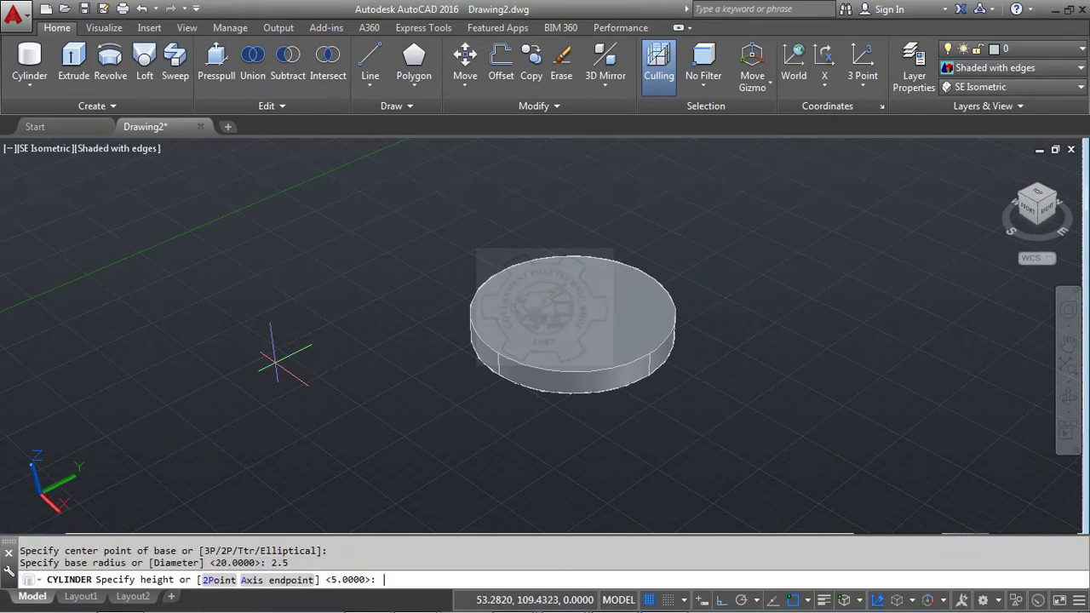
{"action": "type", "text": "100"}
{"action": "key", "text": "Return"}
{"action": "type", "text": "z"}
{"action": "key", "text": "Return"}
{"action": "type", "text": "e"}
{"action": "key", "text": "Return"}
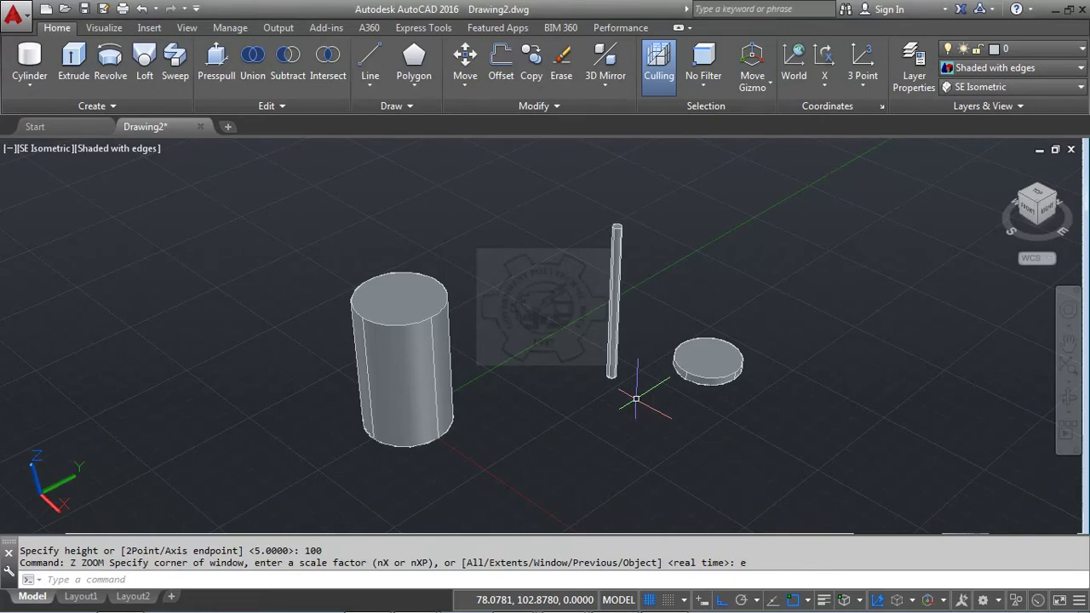
Erase the tall cylinder, rod and disc with a crossing window, then restart CYLINDER
{"action": "left_click", "coordinate": [764, 424]}
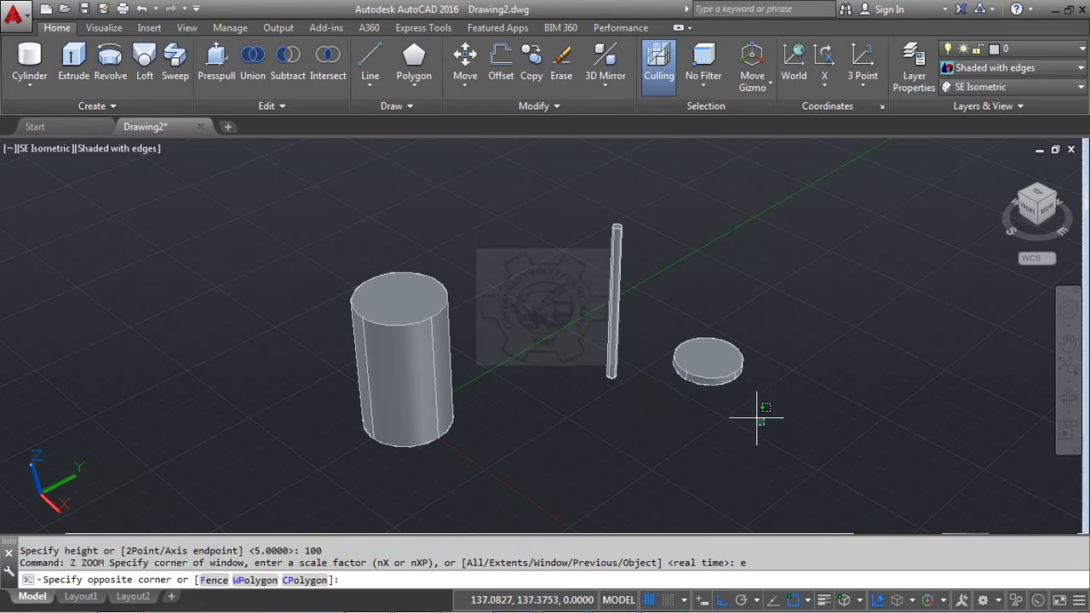
{"action": "left_click", "coordinate": [318, 203]}
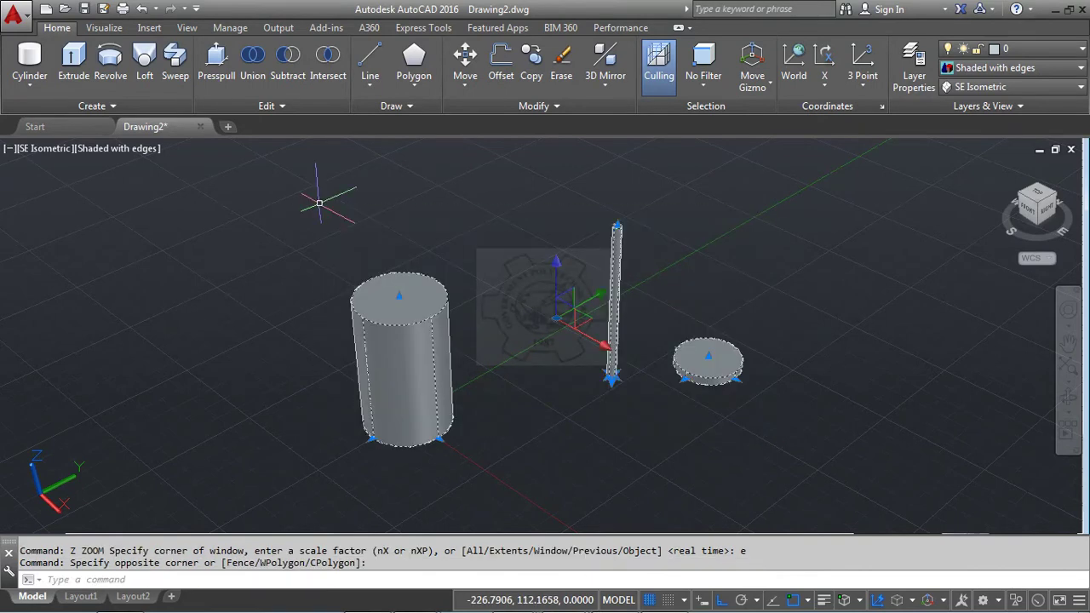
{"action": "key", "text": "Delete"}
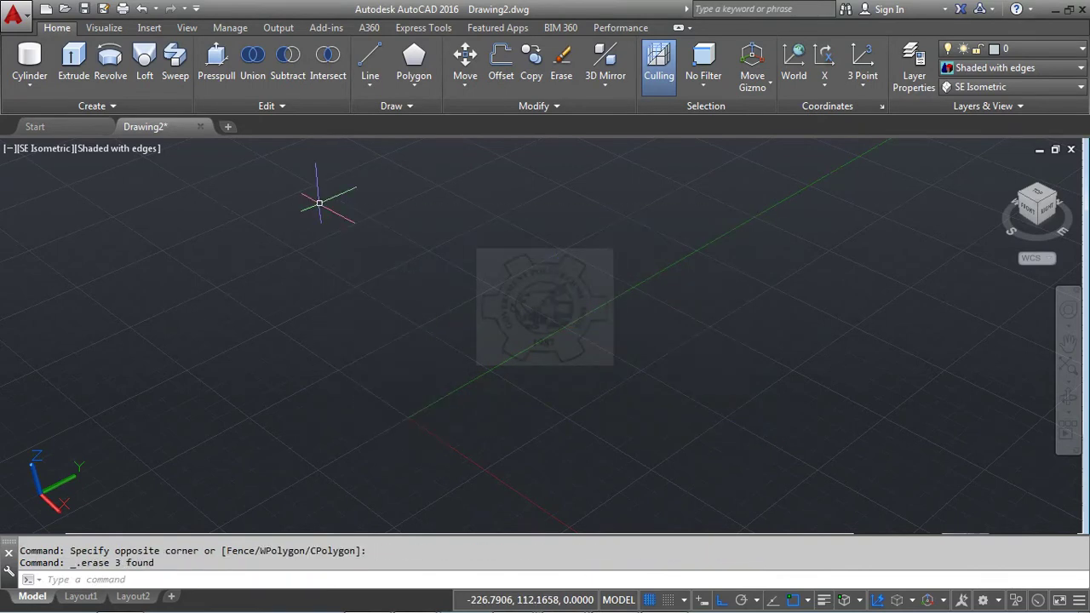
{"action": "type", "text": "cylind"}
{"action": "type", "text": "er"}
{"action": "key", "text": "Return"}
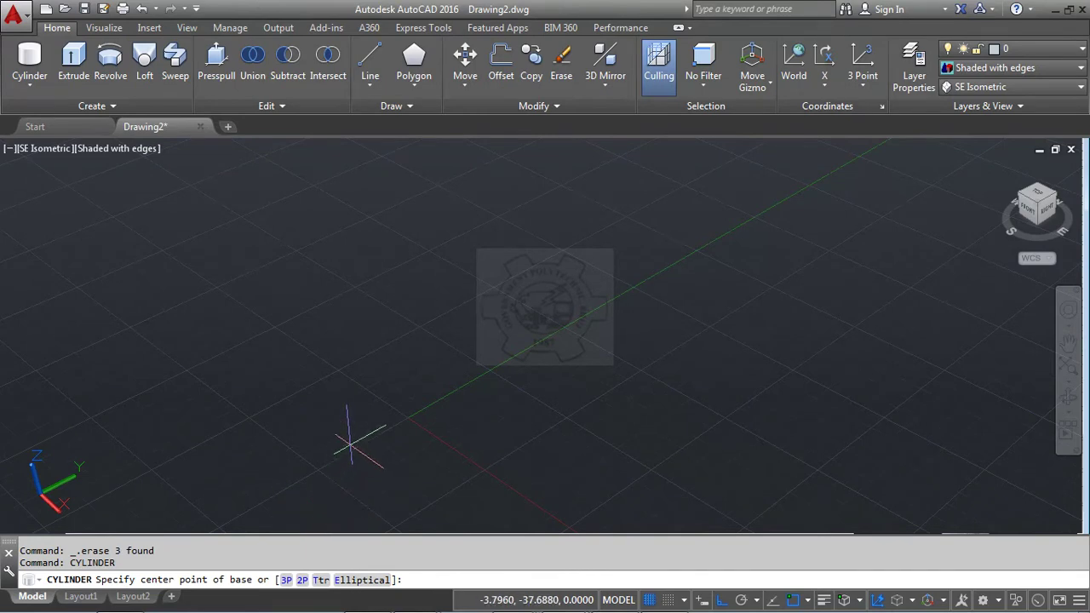
Cancel the pending cylinder and draw a single diagonal line with LINE
{"action": "key", "text": "Escape"}
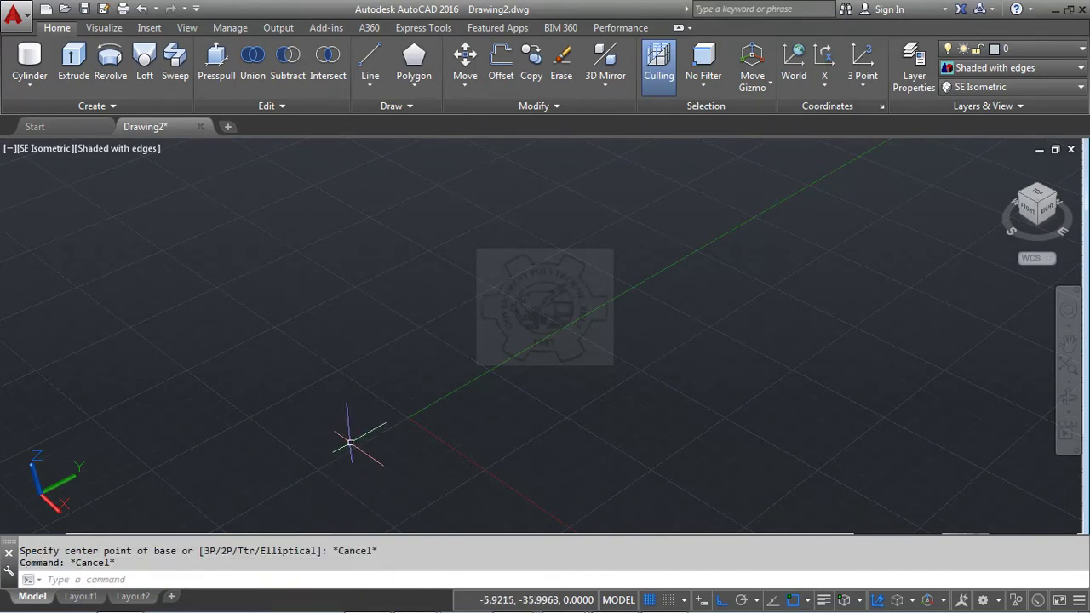
{"action": "type", "text": "l"}
{"action": "key", "text": "Return"}
{"action": "left_click", "coordinate": [351, 441]}
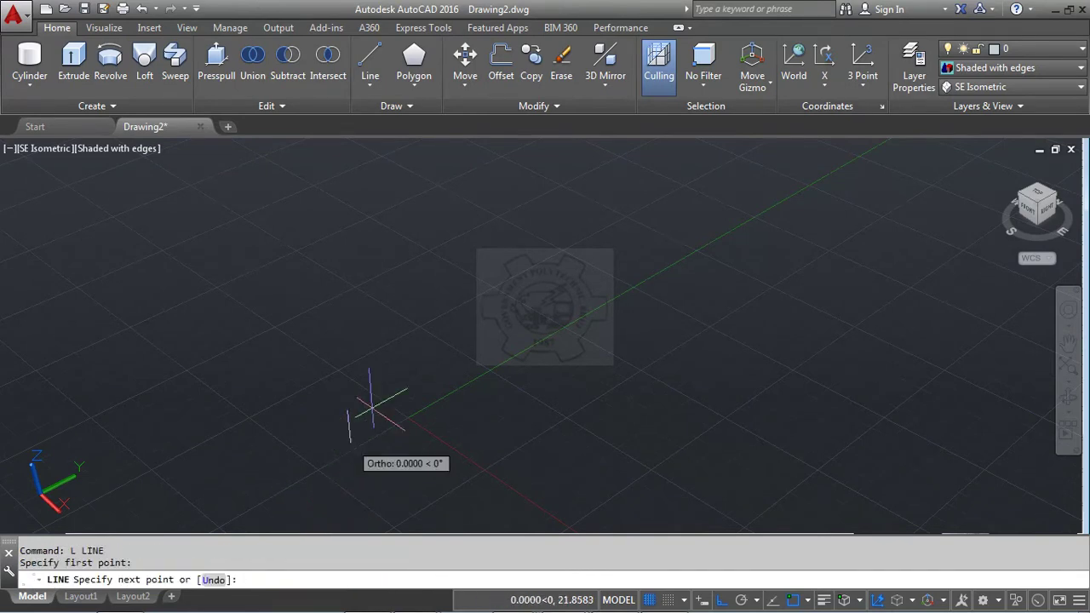
{"action": "left_click", "coordinate": [458, 335]}
{"action": "key", "text": "Return"}
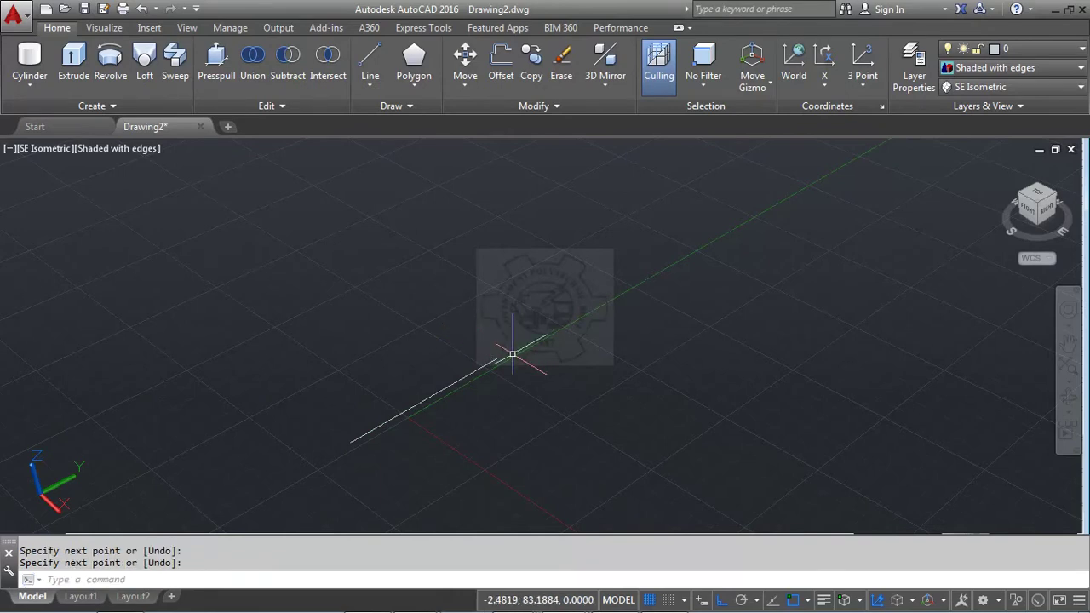
Create a 2P cylinder whose base diameter spans the line's endpoints, height 100
{"action": "type", "text": "CYL"}
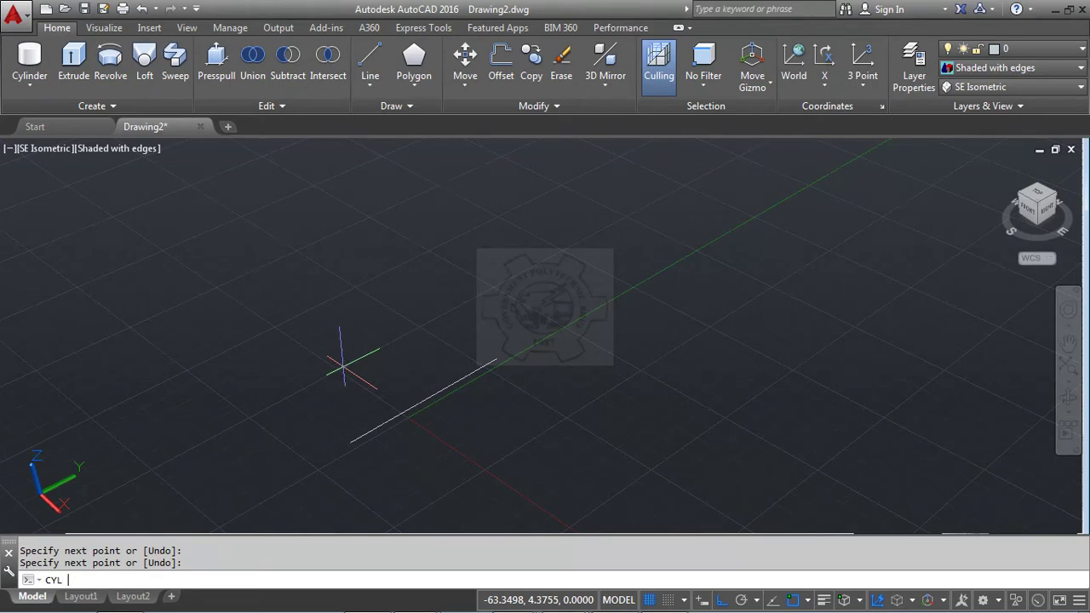
{"action": "key", "text": "Return"}
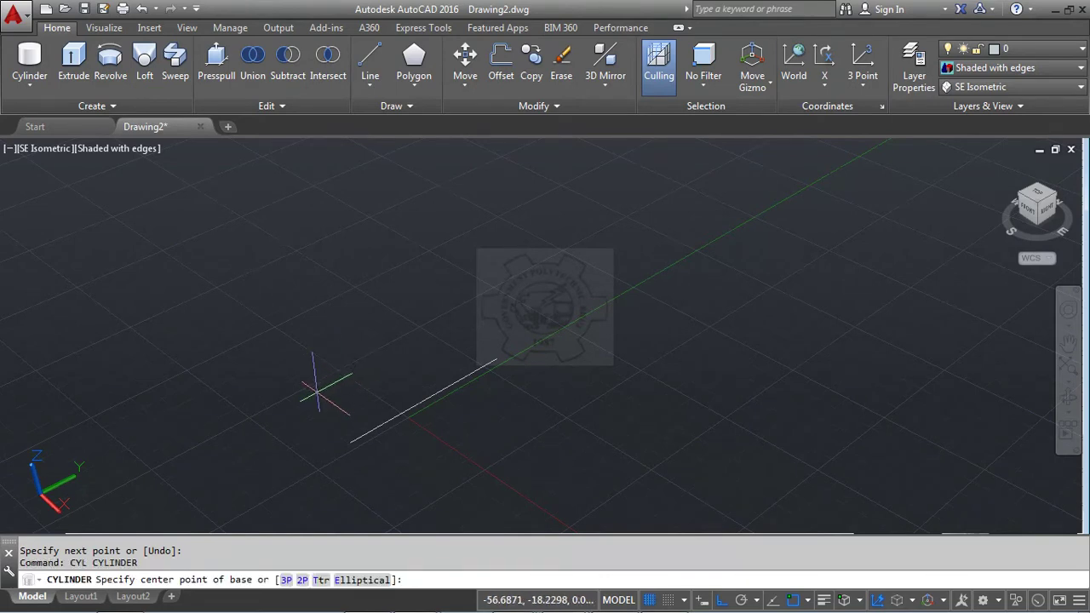
{"action": "left_click", "coordinate": [303, 580]}
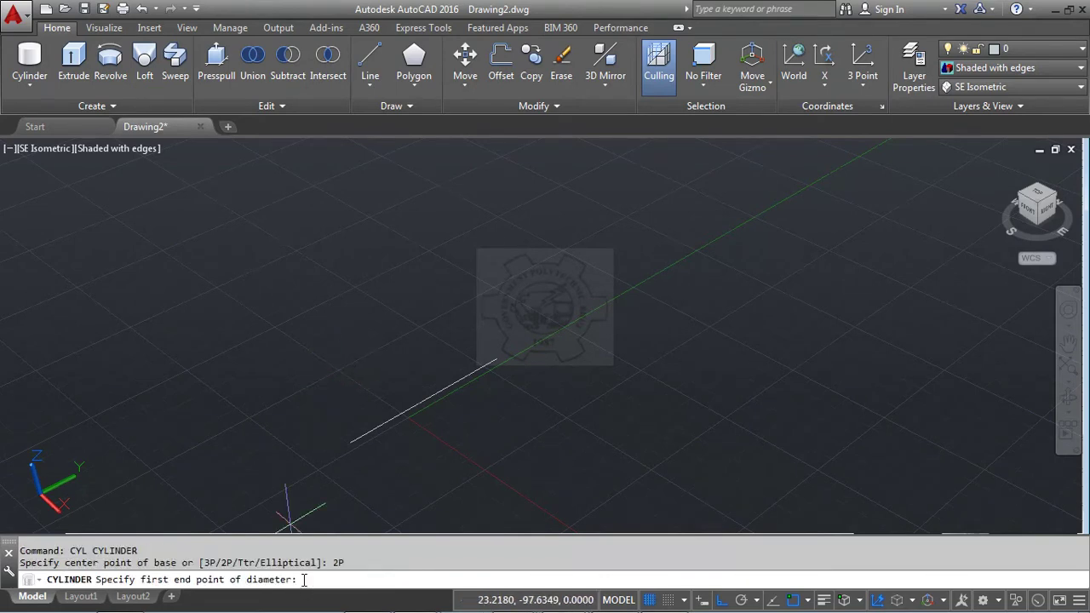
{"action": "left_click", "coordinate": [350, 442]}
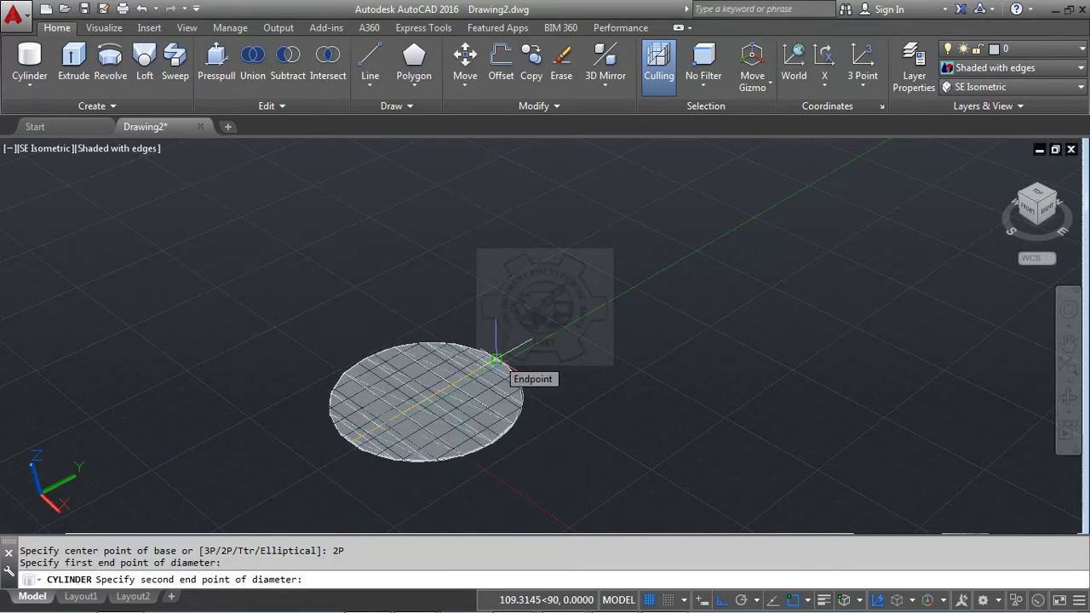
{"action": "left_click", "coordinate": [497, 359]}
{"action": "left_click", "coordinate": [460, 217]}
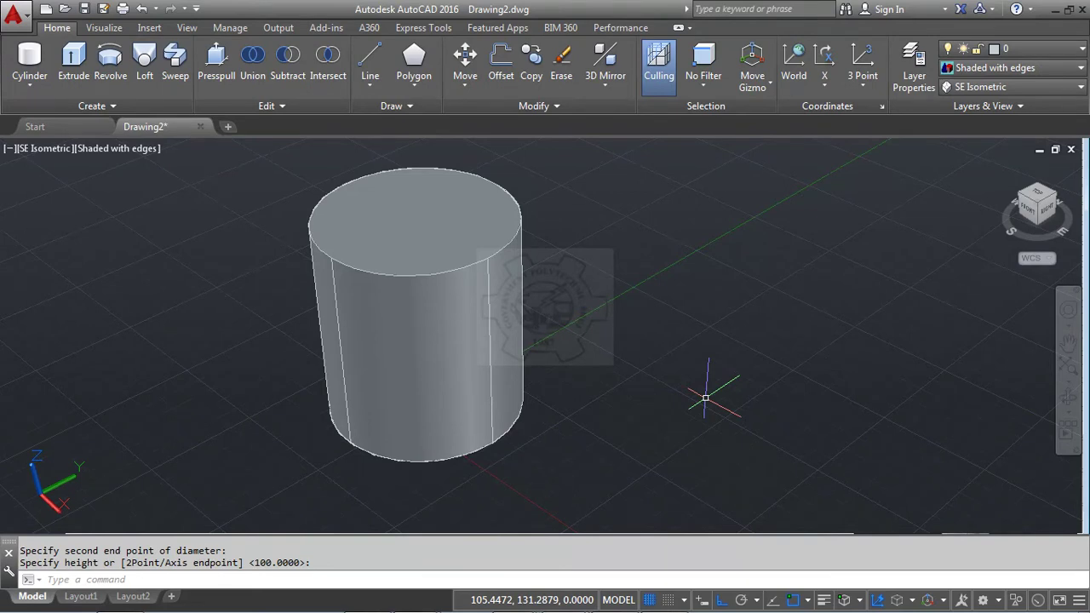
Draw a closed triangle with LINE beside the first cylinder
{"action": "type", "text": "l"}
{"action": "key", "text": "Return"}
{"action": "left_click", "coordinate": [705, 397]}
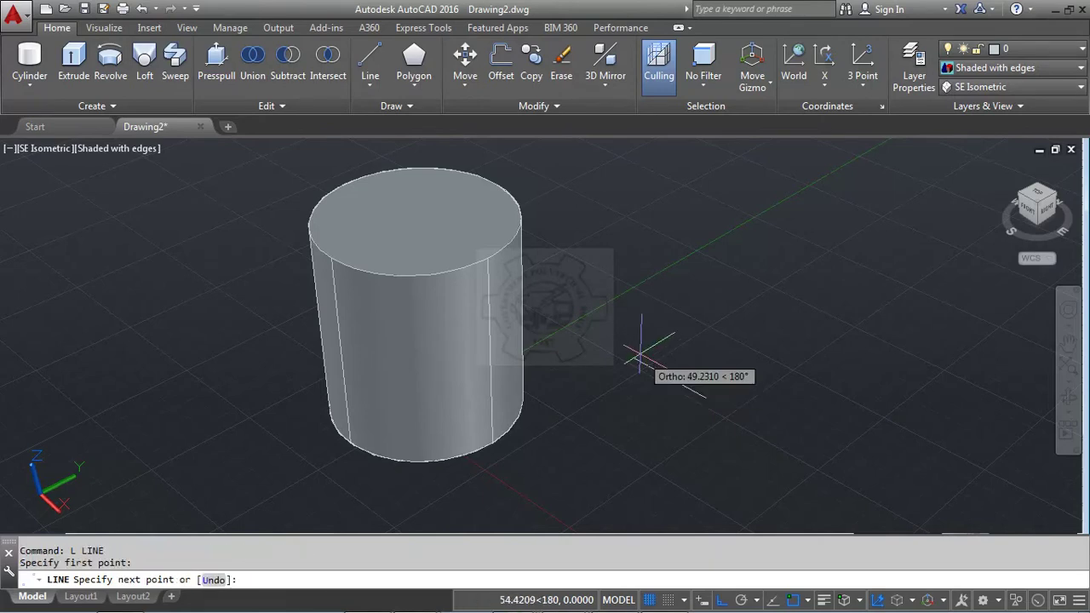
{"action": "left_click", "coordinate": [623, 350]}
{"action": "left_click", "coordinate": [734, 284]}
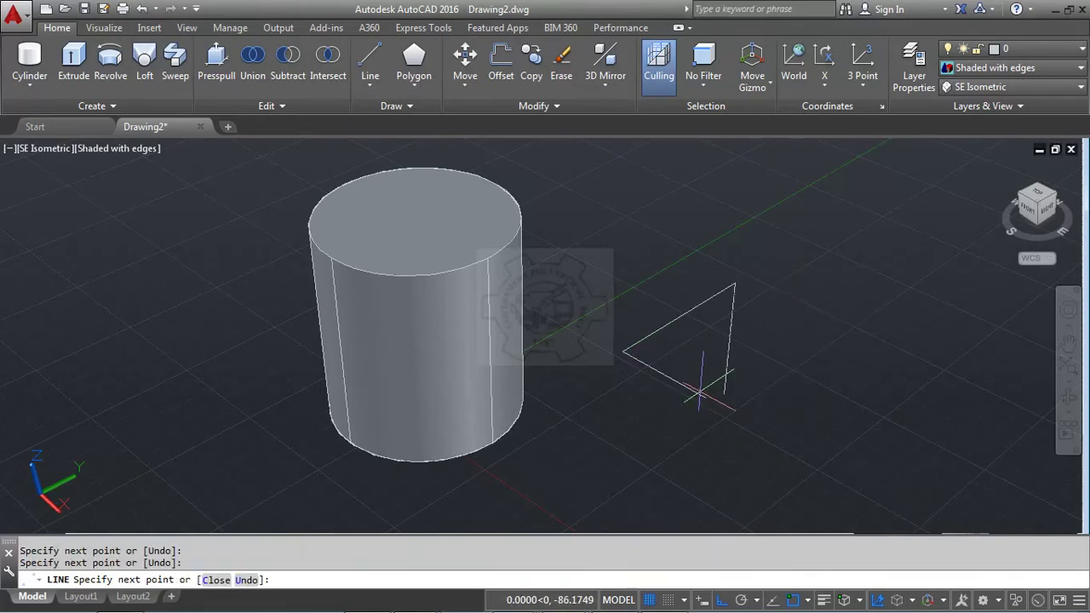
{"action": "left_click", "coordinate": [705, 397]}
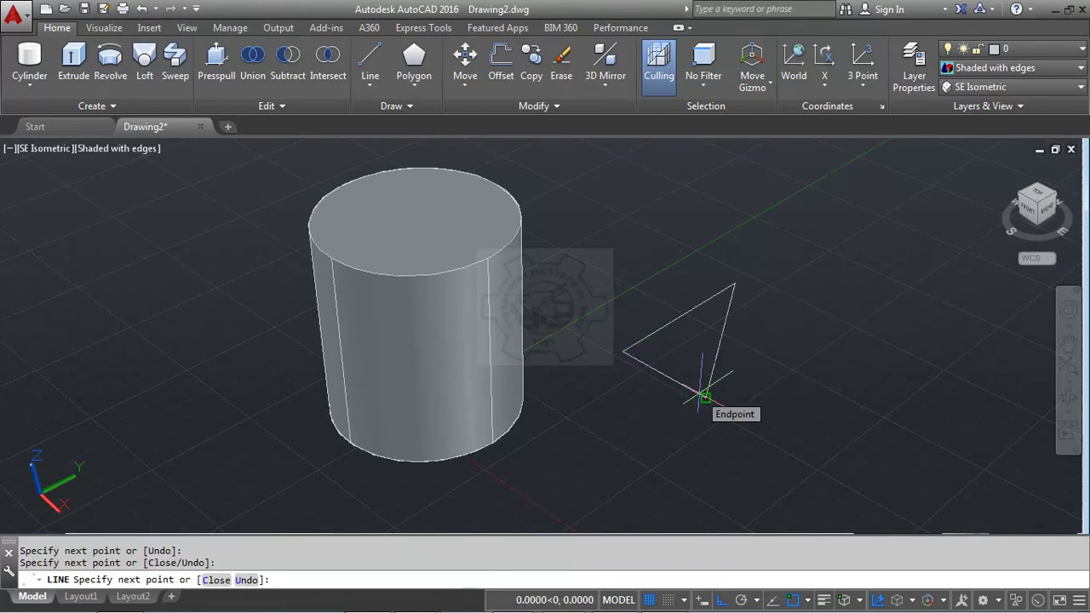
{"action": "key", "text": "Return"}
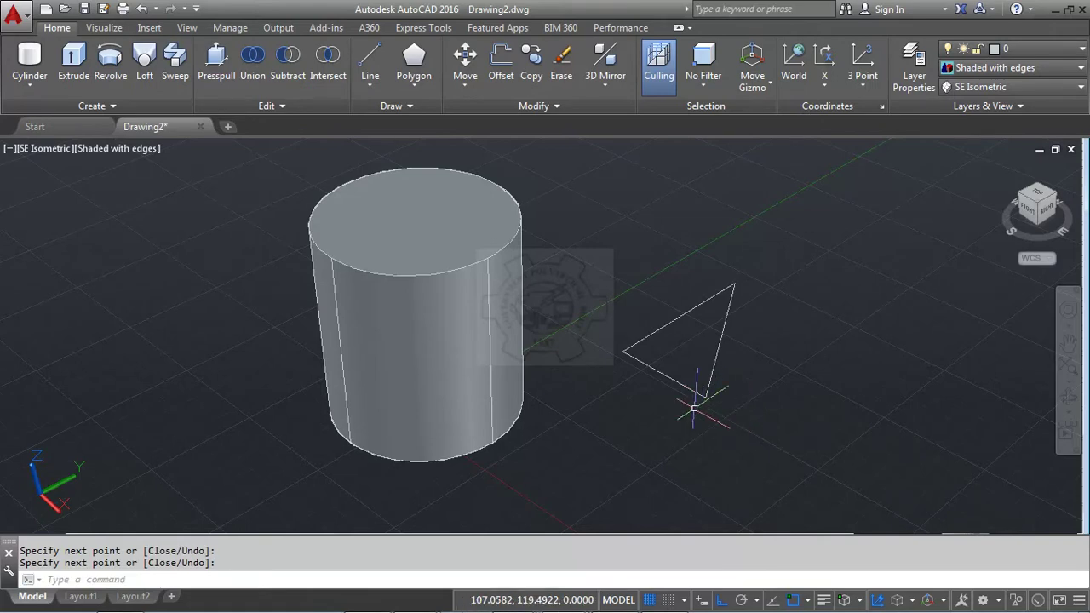
Create a 3P cylinder whose base passes through the triangle's three corners
{"action": "type", "text": "cy"}
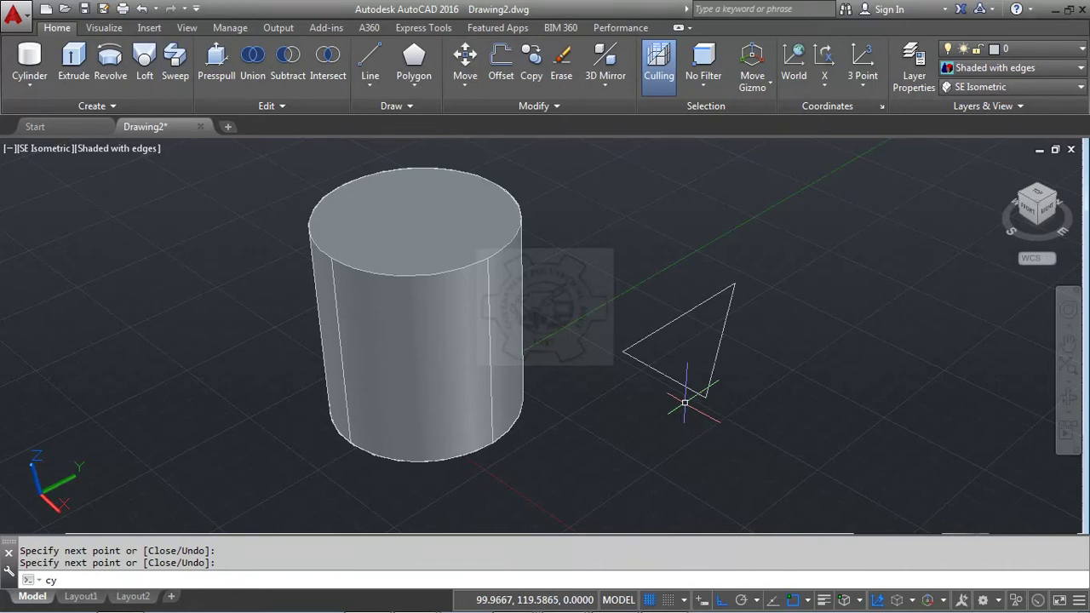
{"action": "type", "text": "l"}
{"action": "key", "text": "Return"}
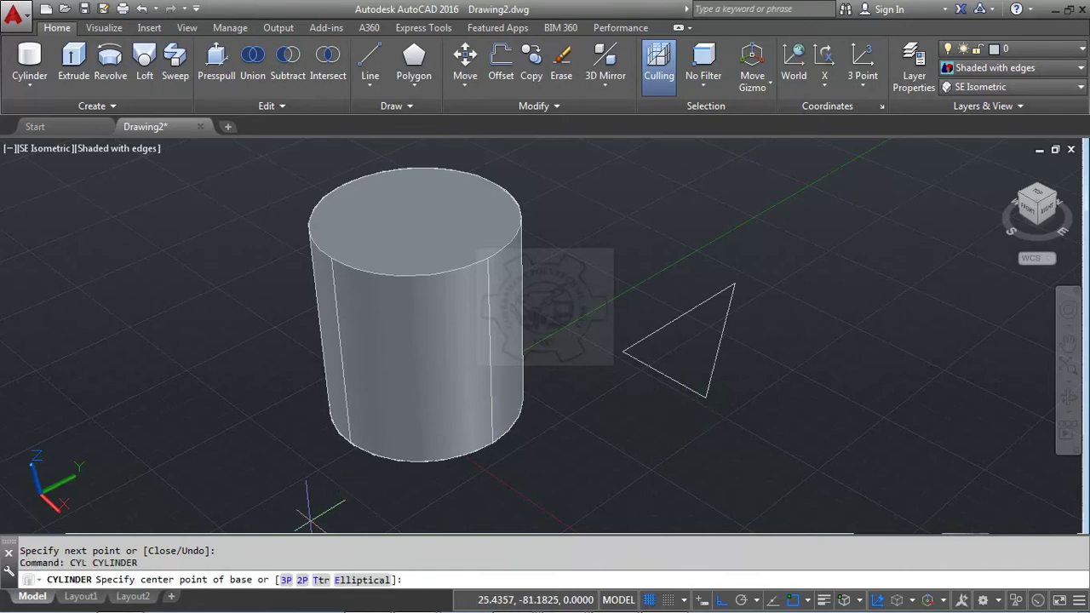
{"action": "left_click", "coordinate": [285, 580]}
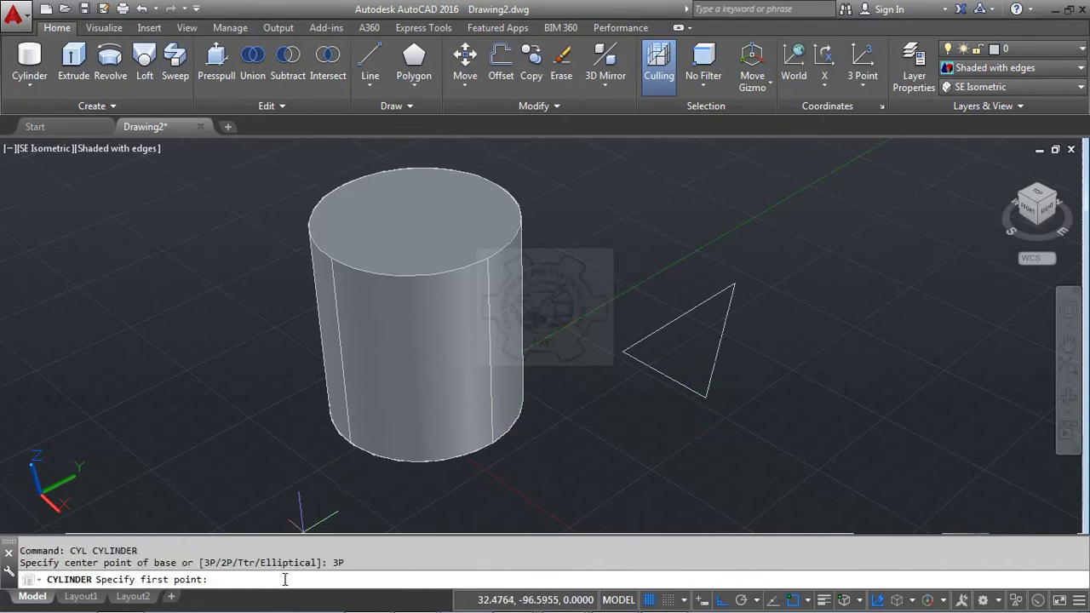
{"action": "left_click", "coordinate": [704, 393]}
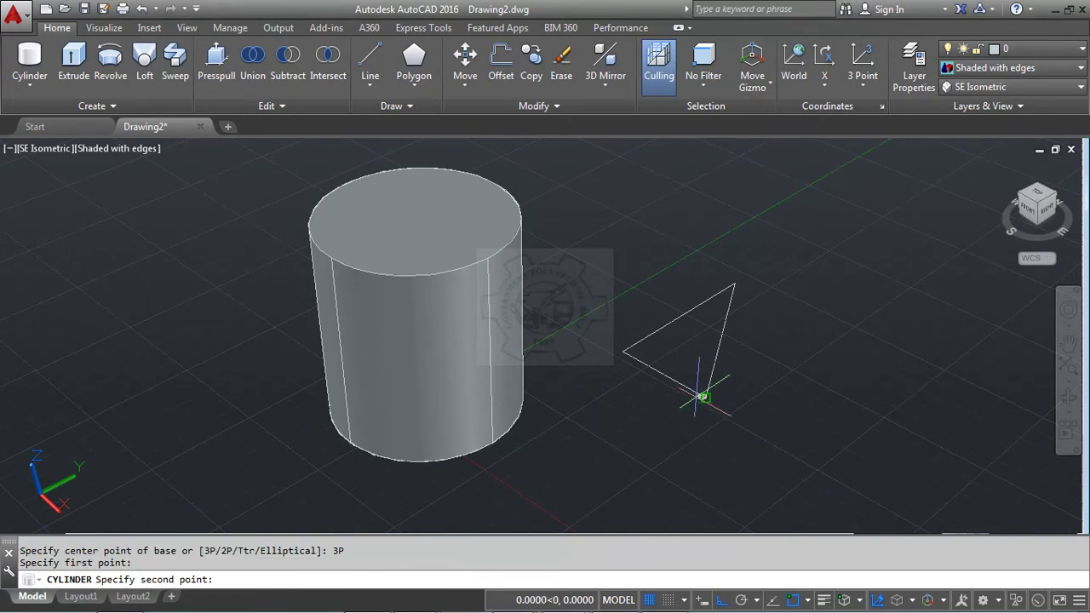
{"action": "left_click", "coordinate": [623, 350]}
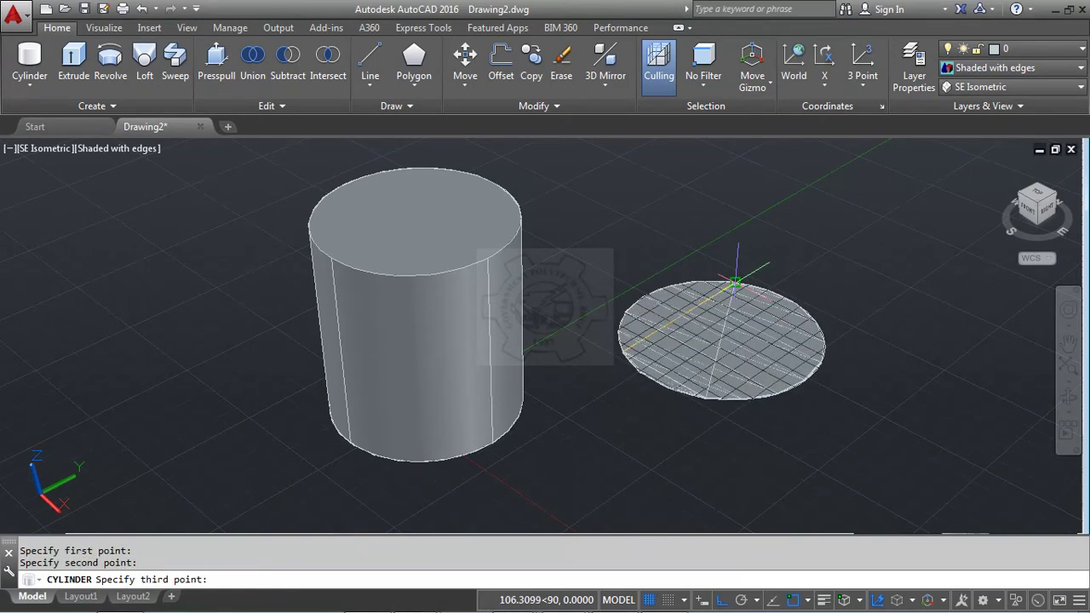
{"action": "left_click", "coordinate": [735, 281]}
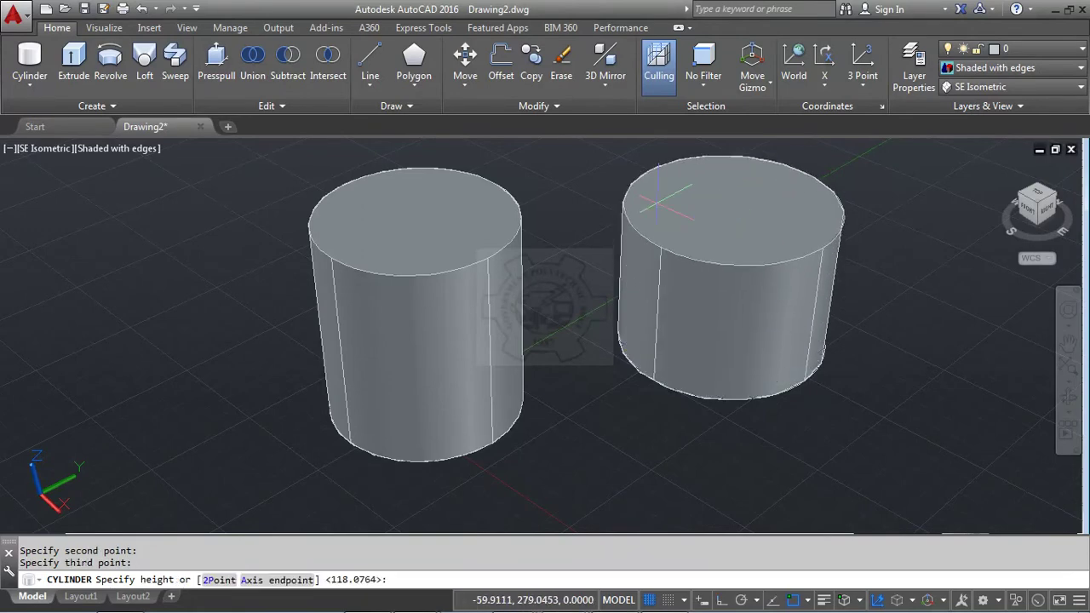
{"action": "left_click", "coordinate": [666, 202]}
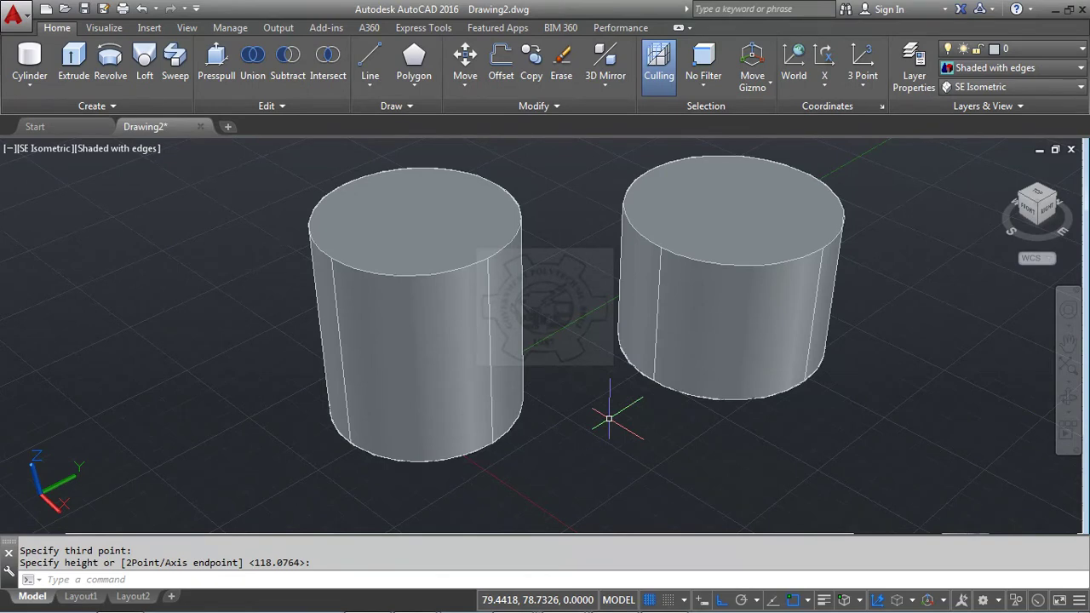
{"action": "left_click", "coordinate": [860, 415]}
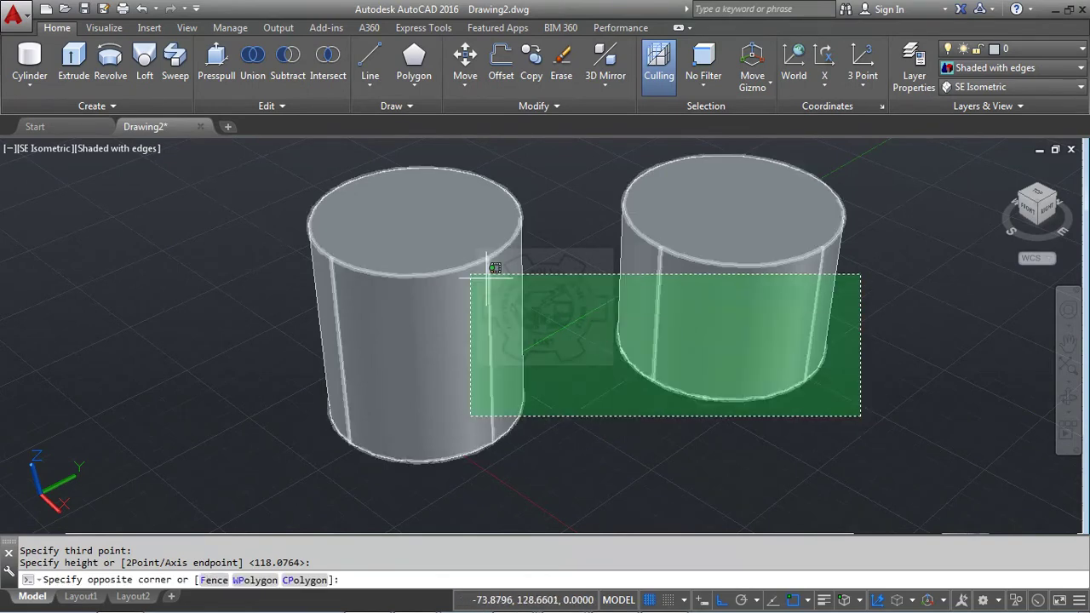
Erase both cylinders and the triangle lines (6 objects) and restart CYLINDER
{"action": "left_click", "coordinate": [389, 230]}
{"action": "key", "text": "Delete"}
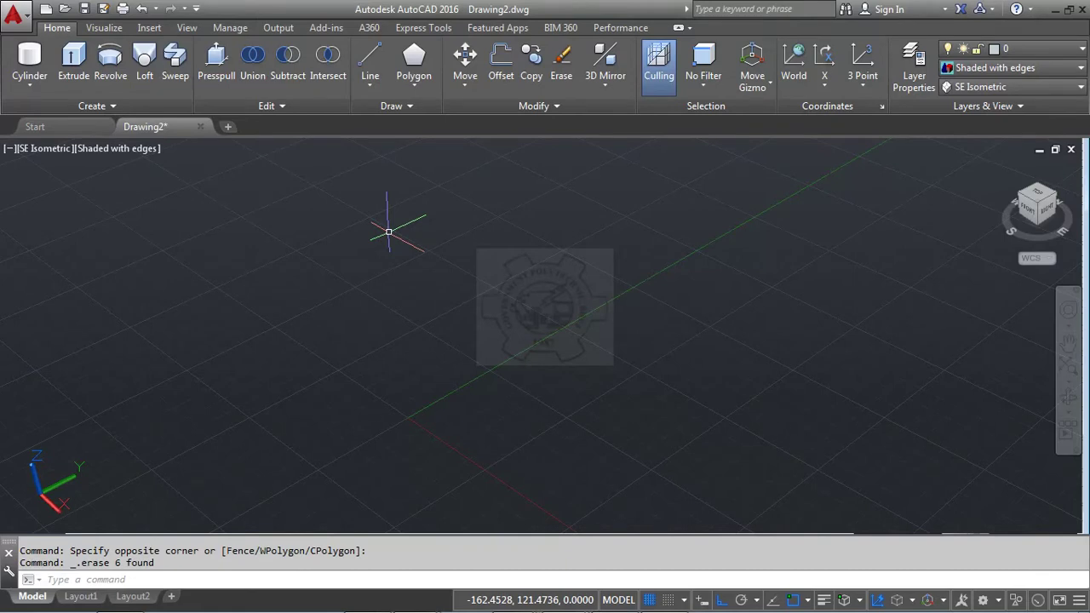
{"action": "type", "text": "CYLInde"}
{"action": "type", "text": "r"}
{"action": "key", "text": "Return"}
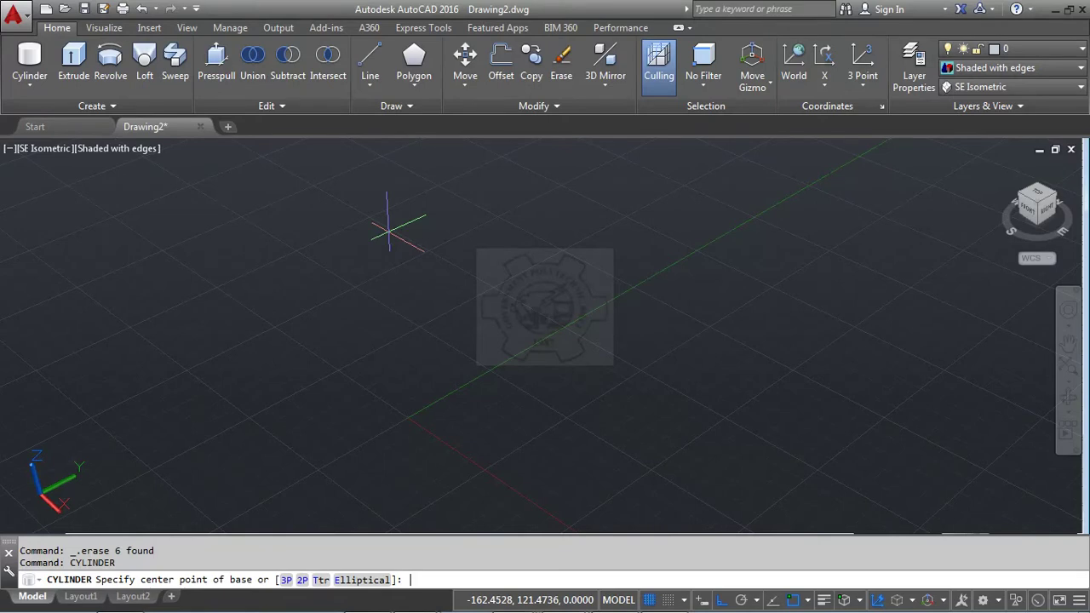
Choose the Elliptical option and pick both first-axis endpoints and the second-axis endpoint
{"action": "left_click", "coordinate": [354, 579]}
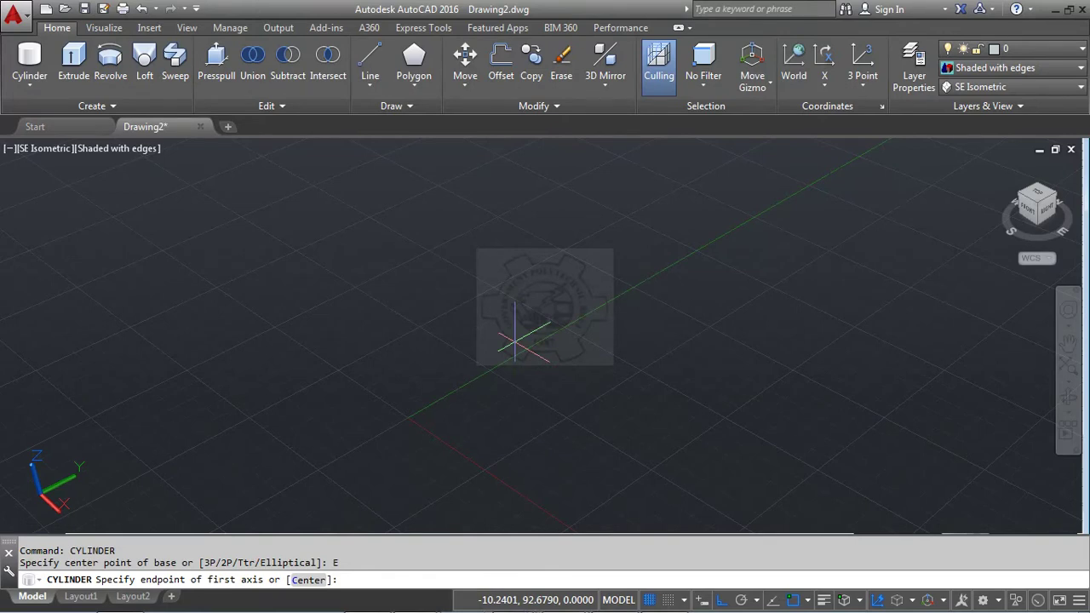
{"action": "left_click", "coordinate": [515, 342]}
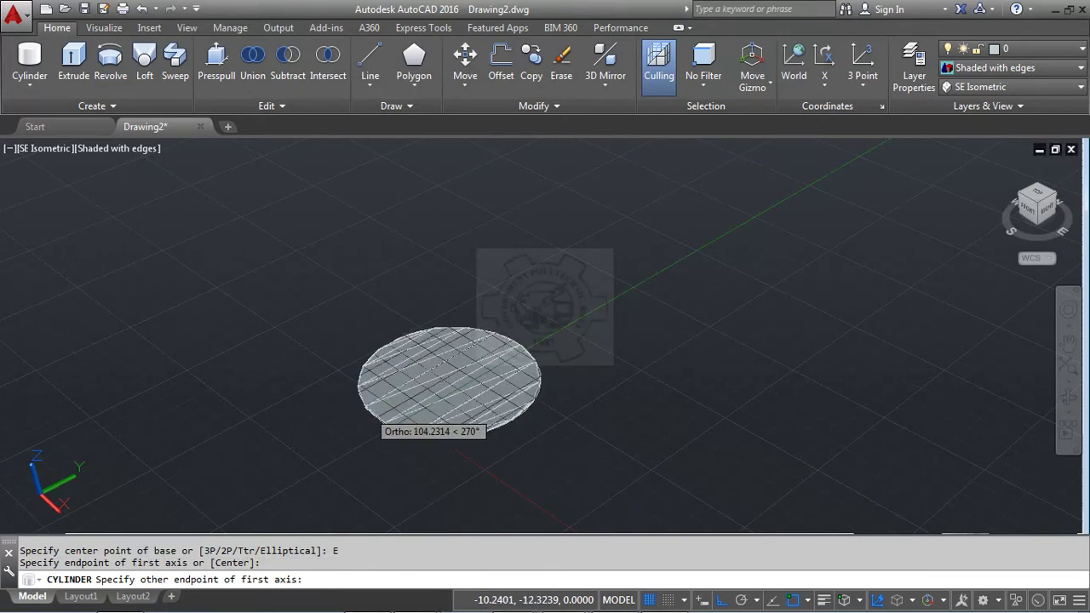
{"action": "left_click", "coordinate": [356, 422]}
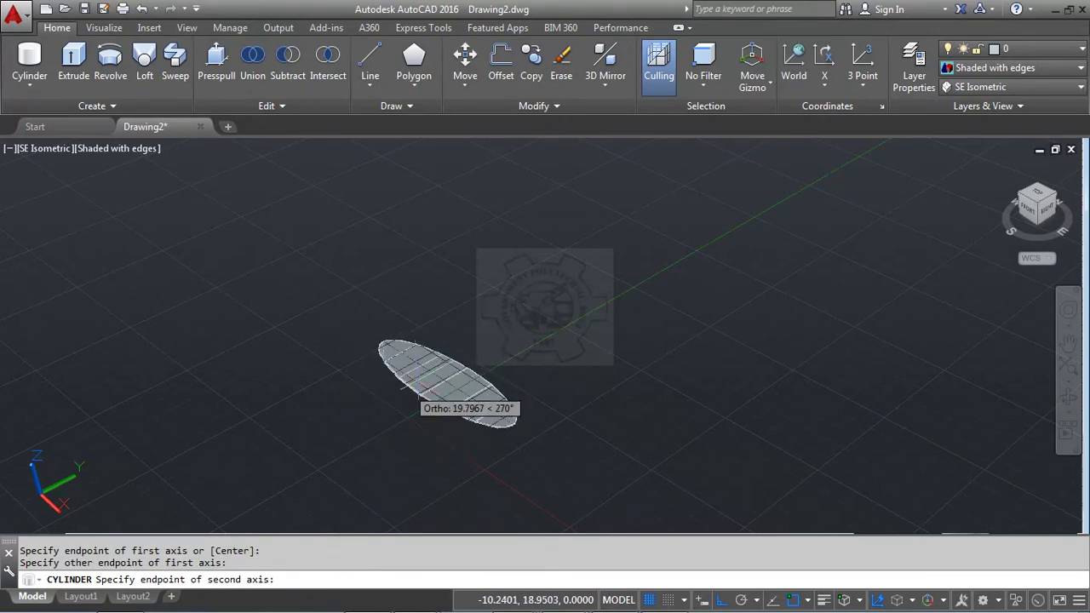
{"action": "left_click", "coordinate": [407, 345]}
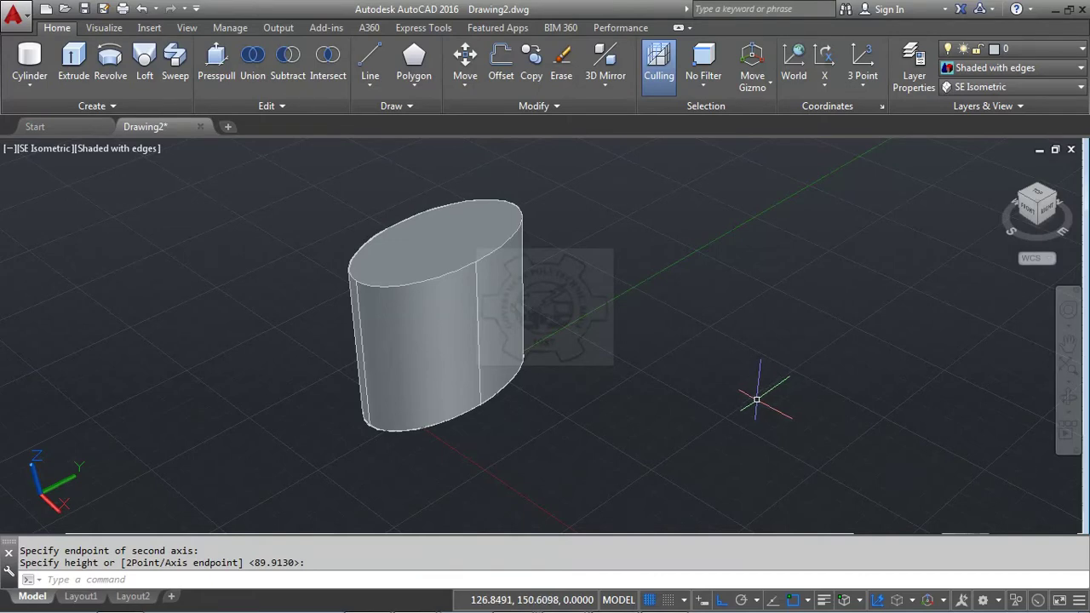
Select the elliptical cylinder and move it to a new position
{"action": "left_click", "coordinate": [469, 448]}
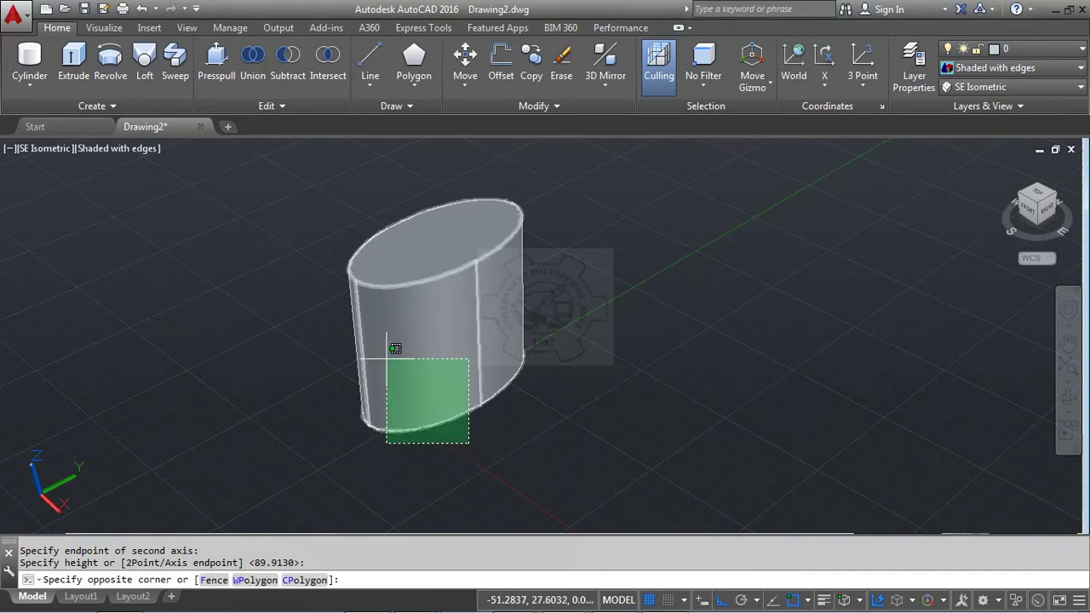
{"action": "left_click", "coordinate": [379, 356]}
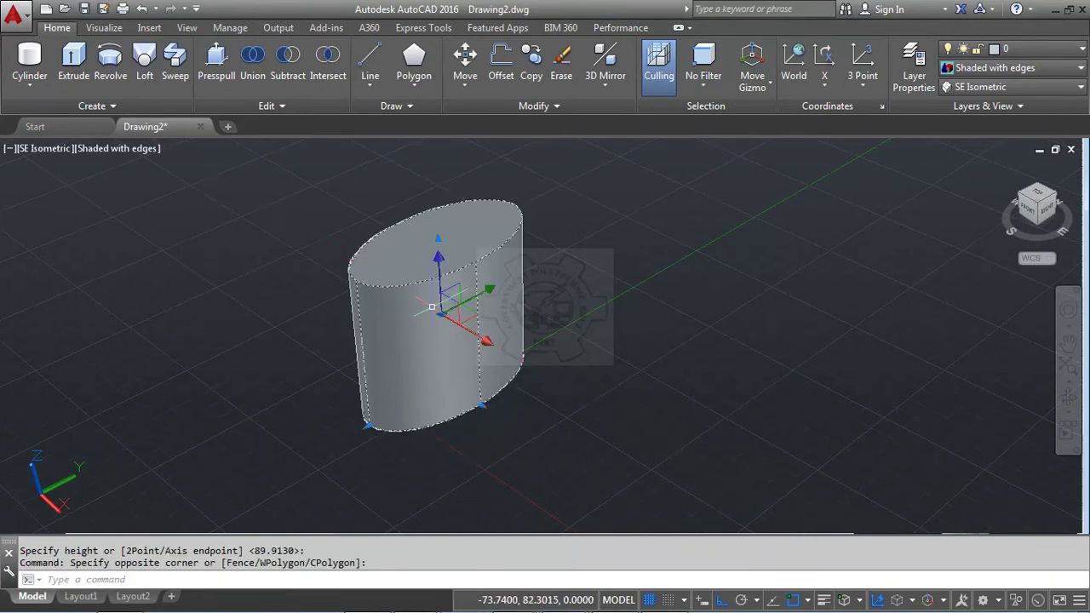
{"action": "left_click", "coordinate": [473, 338]}
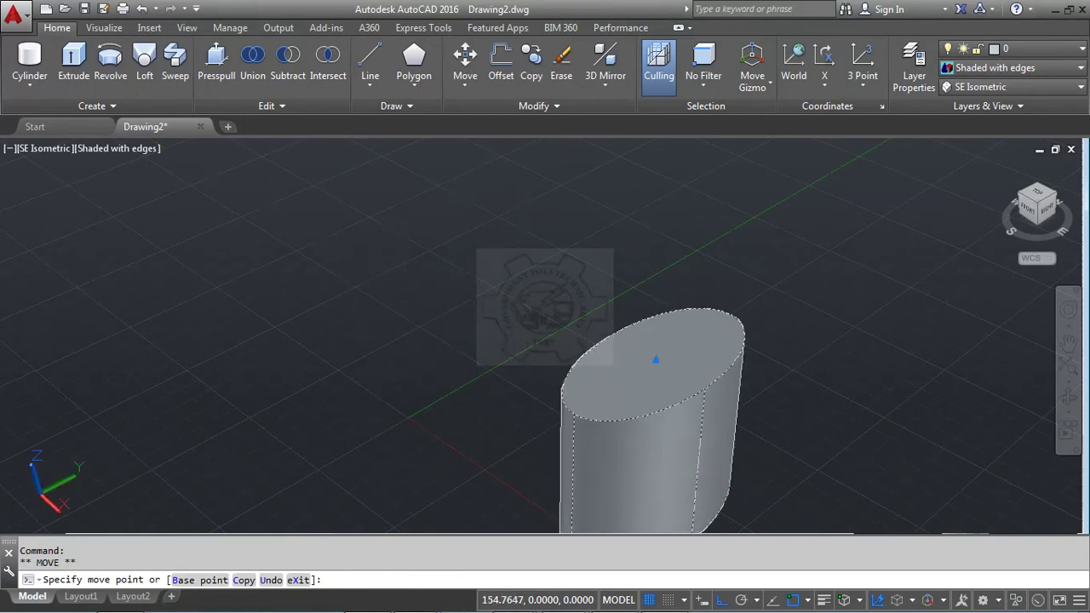
Copy the elliptical cylinder with CP to three new positions, then switch to PowerPoint
{"action": "type", "text": "cp"}
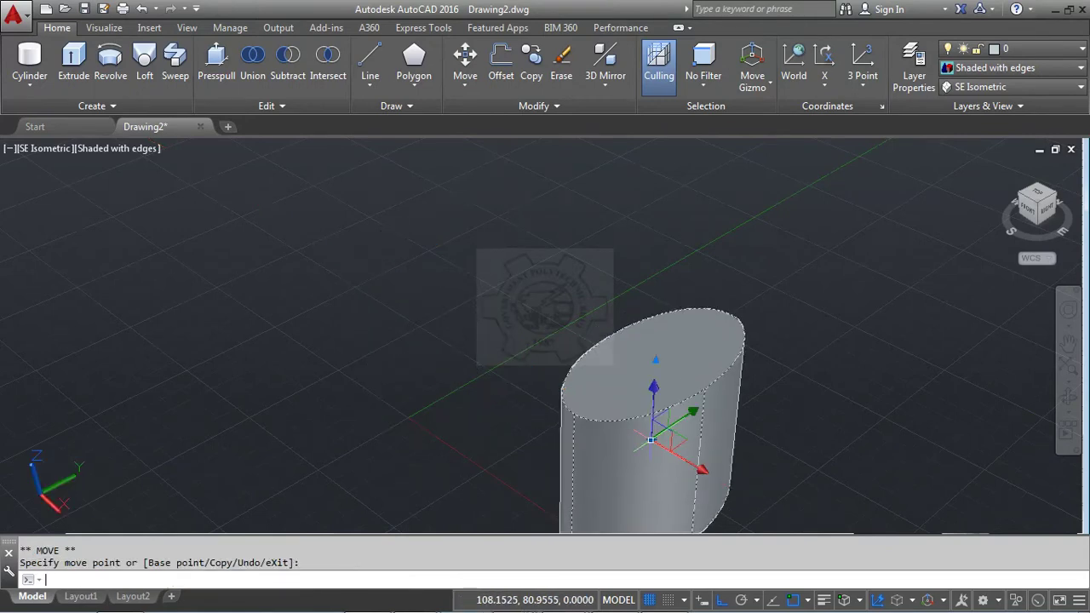
{"action": "key", "text": "Return"}
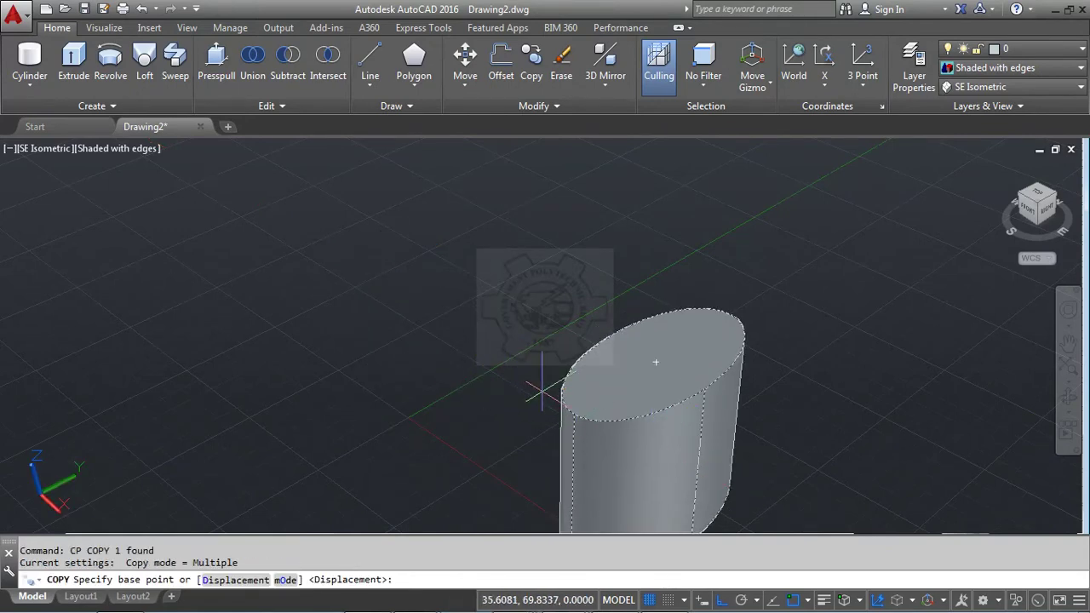
{"action": "left_click", "coordinate": [538, 390]}
{"action": "left_click", "coordinate": [341, 274]}
{"action": "left_click", "coordinate": [225, 328]}
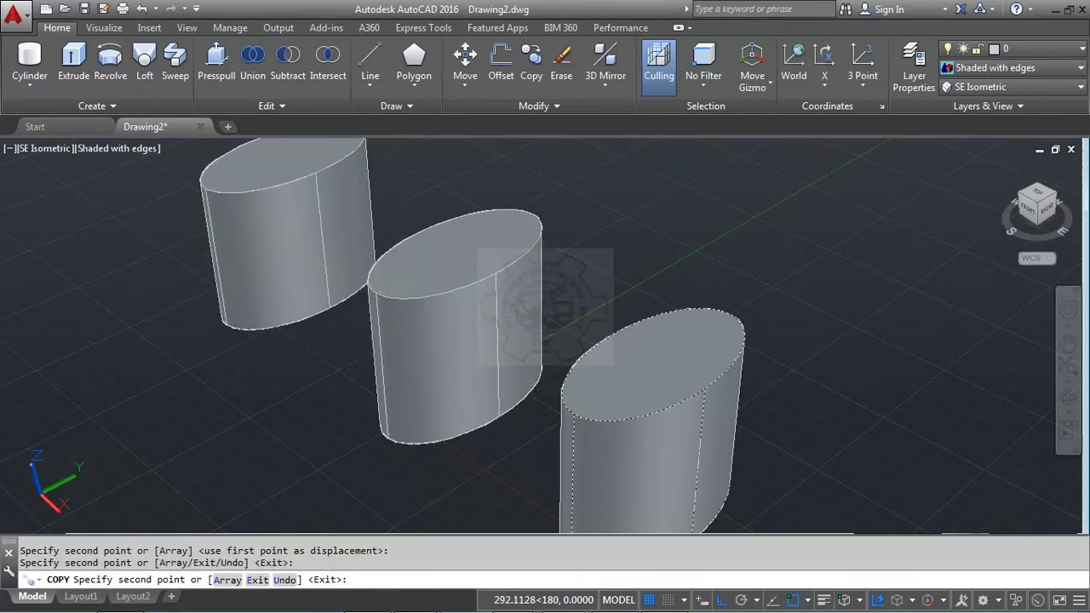
{"action": "left_click", "coordinate": [126, 364]}
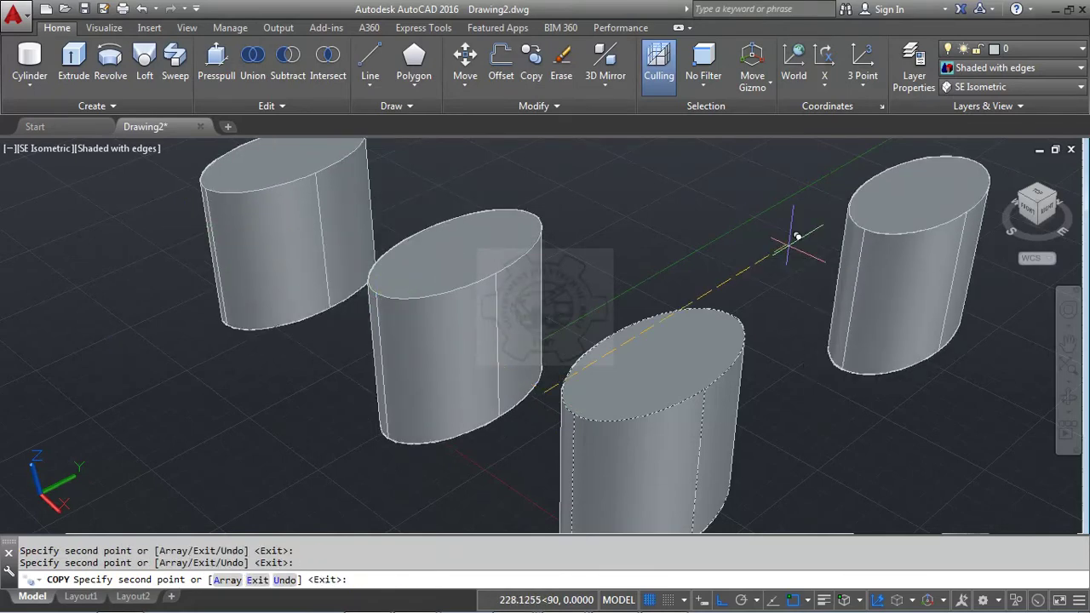
{"action": "key", "text": "Escape"}
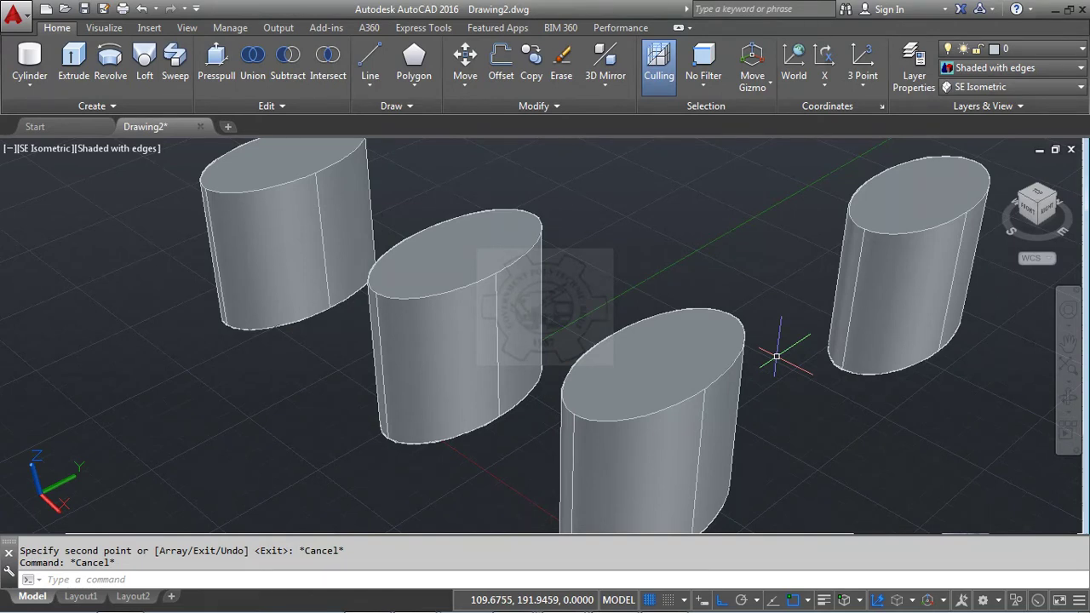
{"action": "key", "text": "alt+Tab"}
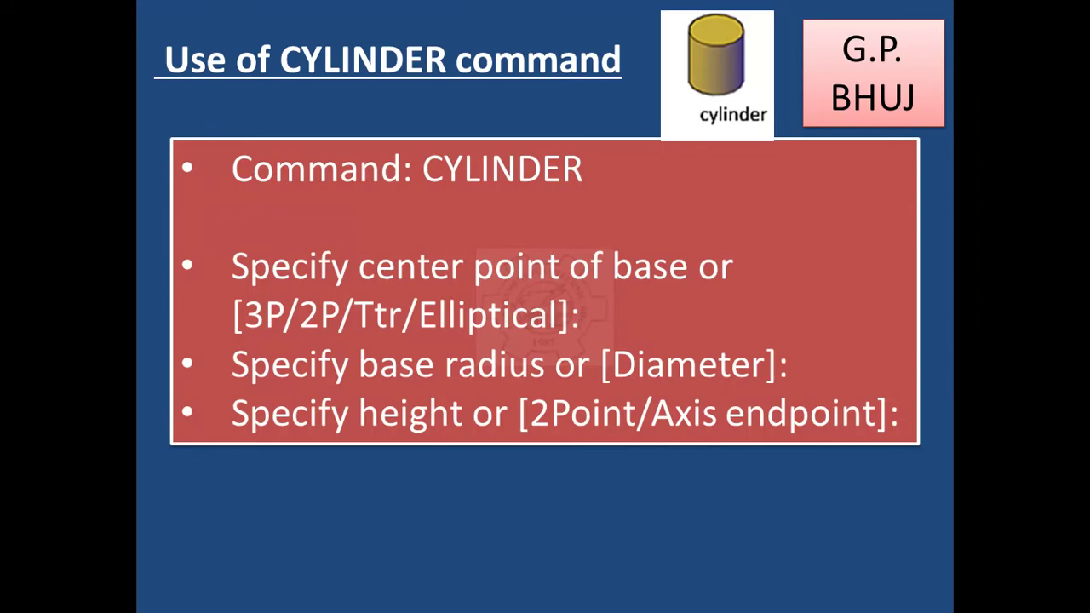
Advance the slideshow from the CYLINDER overview to the slide explaining the 3P option
{"action": "key", "text": "Right"}
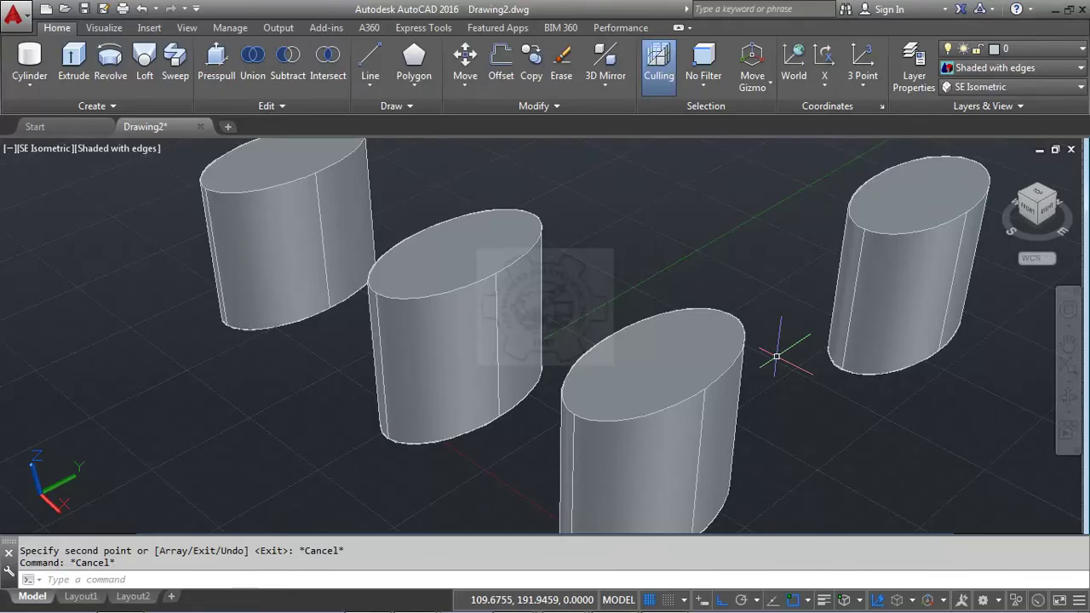
Erase all four elliptical-base cylinders with E and ALL
{"action": "type", "text": "e"}
{"action": "key", "text": "Return"}
{"action": "type", "text": "a"}
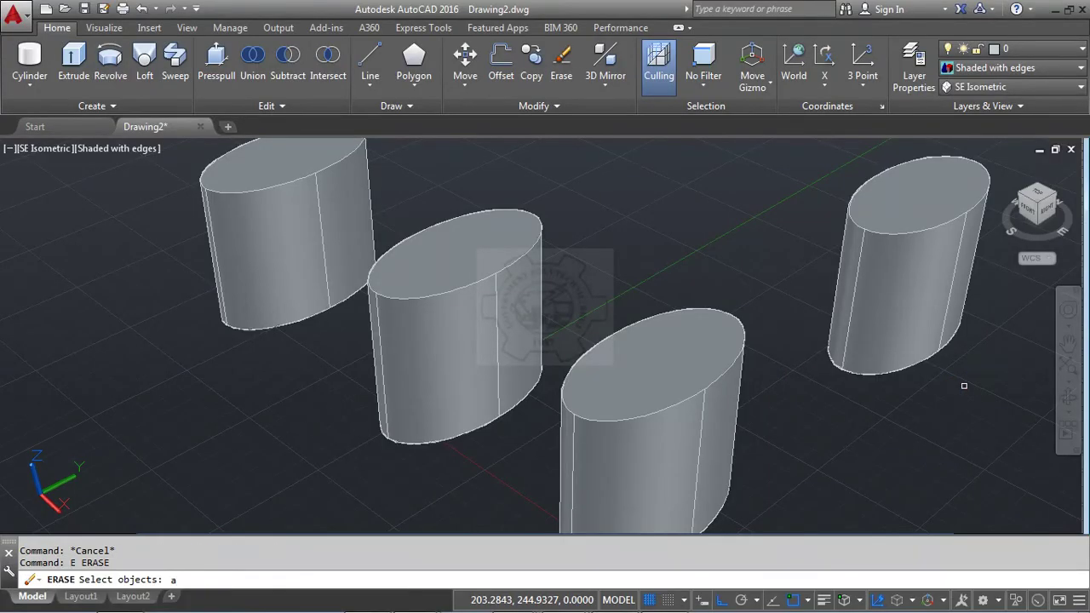
{"action": "type", "text": "ll"}
{"action": "key", "text": "Return"}
{"action": "key", "text": "Return"}
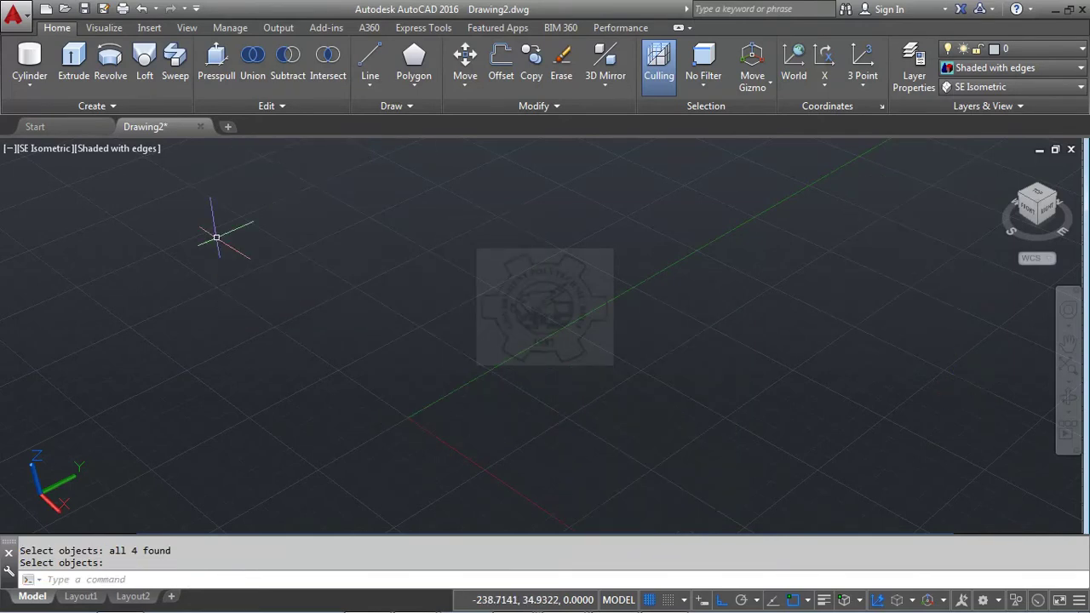
Start an elliptical-base cylinder centred at 0,0,0
{"action": "left_click", "coordinate": [29, 60]}
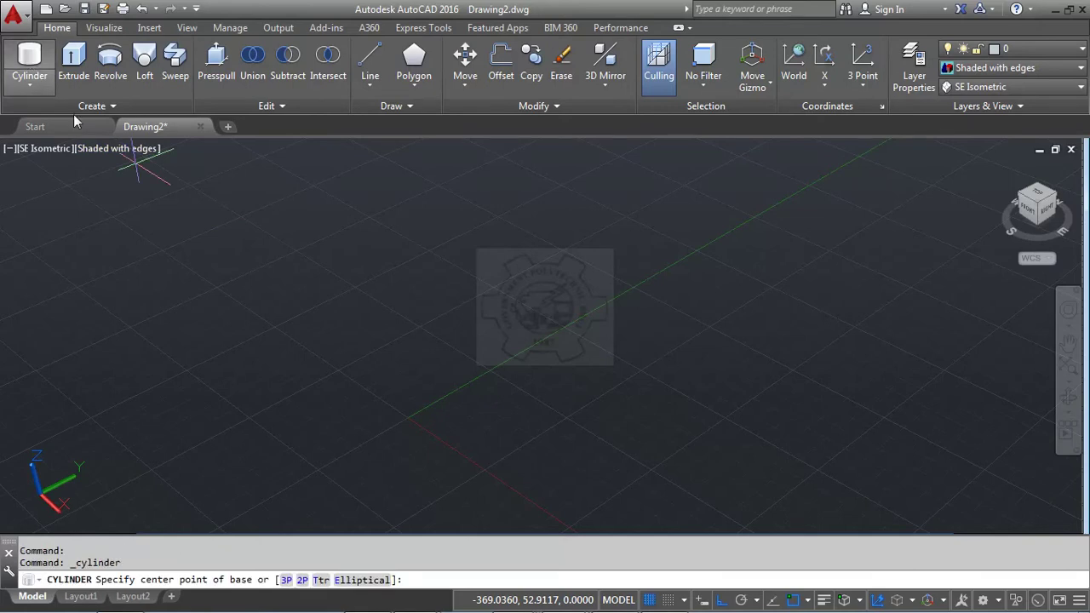
{"action": "left_click", "coordinate": [342, 580]}
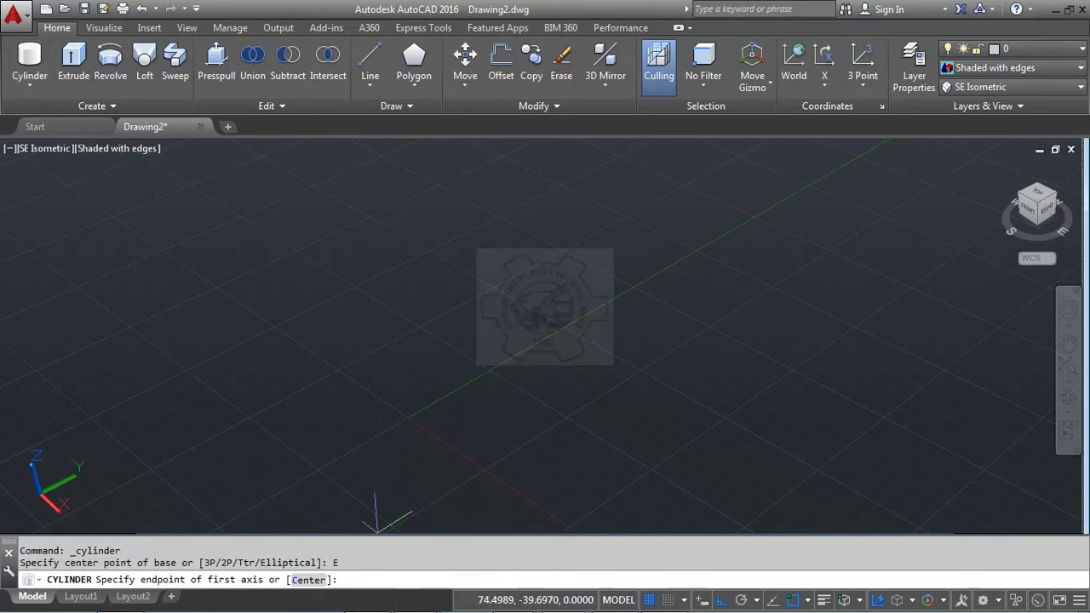
{"action": "left_click", "coordinate": [307, 580]}
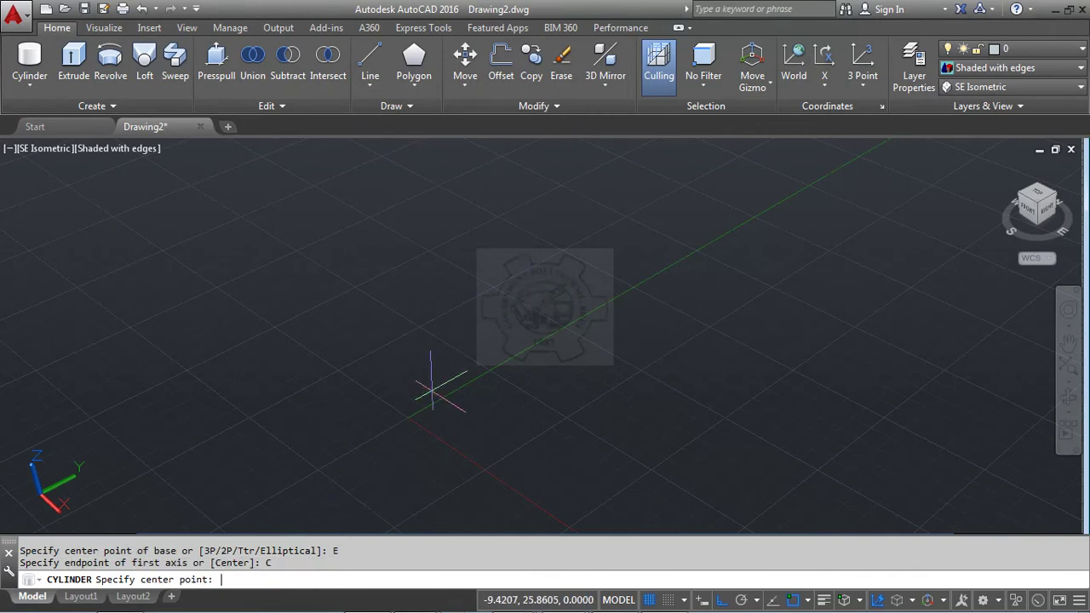
{"action": "type", "text": "0,0,0"}
{"action": "key", "text": "Return"}
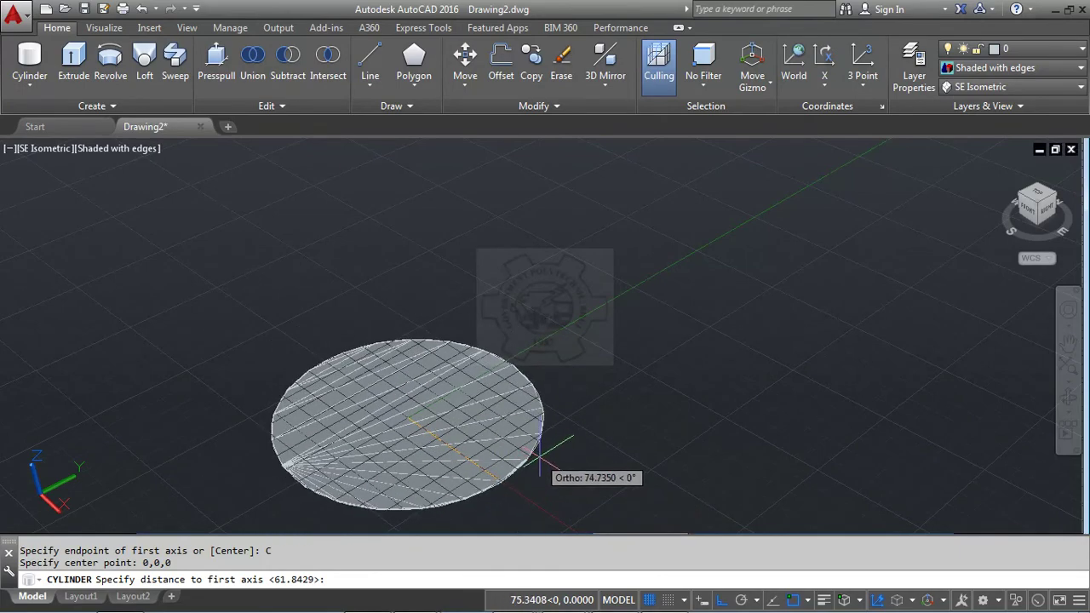
Give the elliptical cylinder axes 100 and 50 and height 30, then select it
{"action": "key", "text": "F8"}
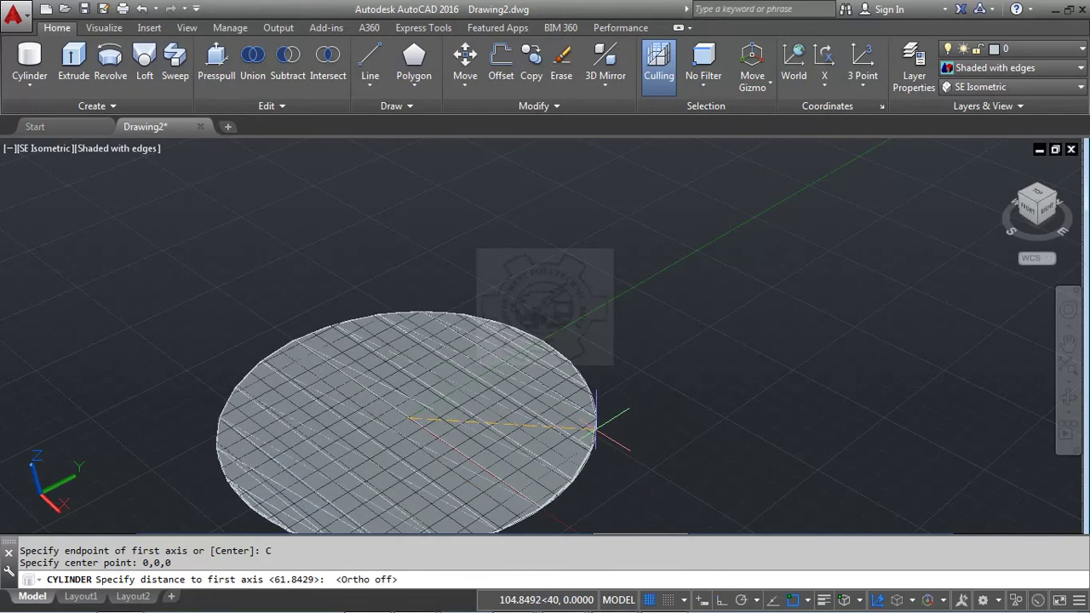
{"action": "key", "text": "F8"}
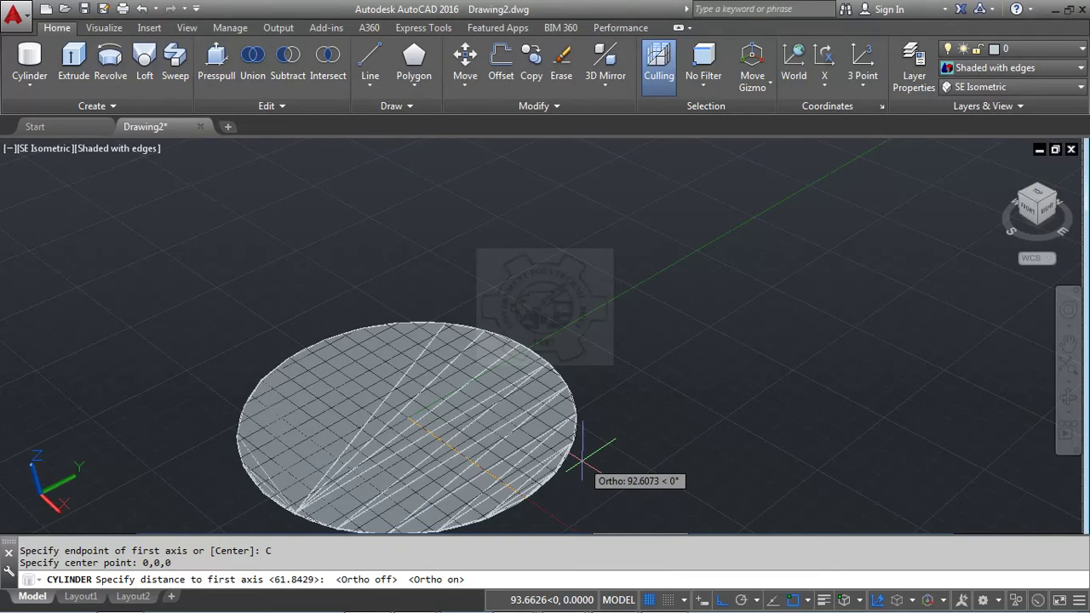
{"action": "type", "text": "100"}
{"action": "key", "text": "Return"}
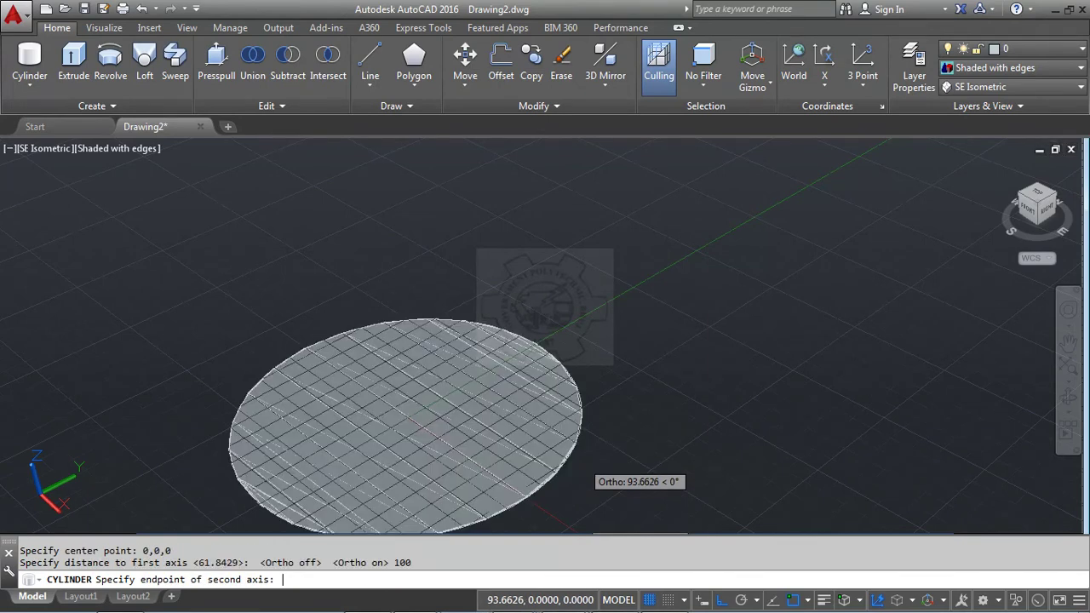
{"action": "type", "text": "50"}
{"action": "key", "text": "Return"}
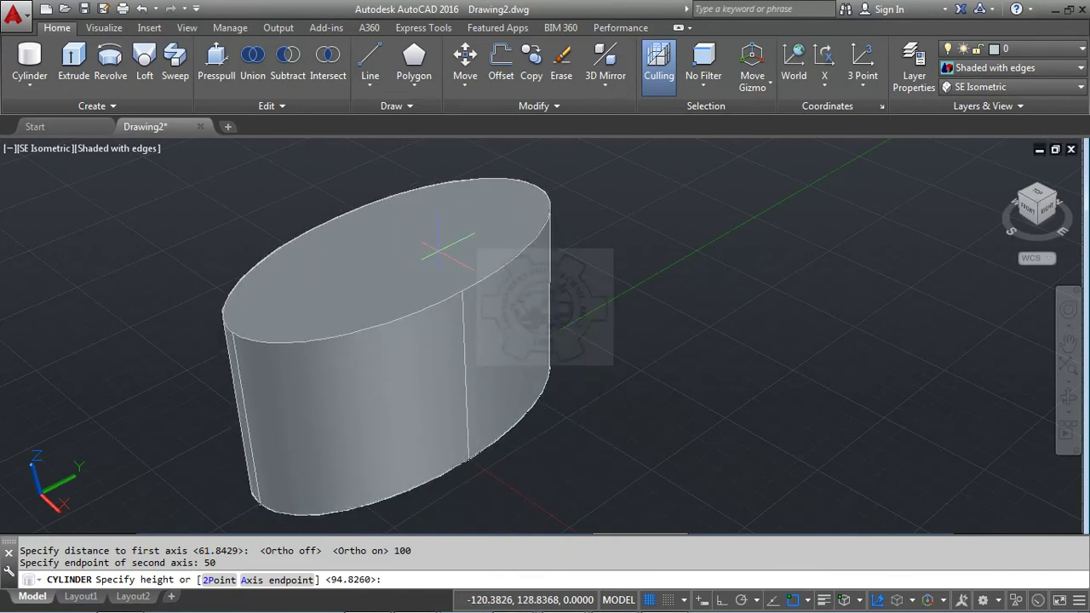
{"action": "type", "text": "30"}
{"action": "key", "text": "Return"}
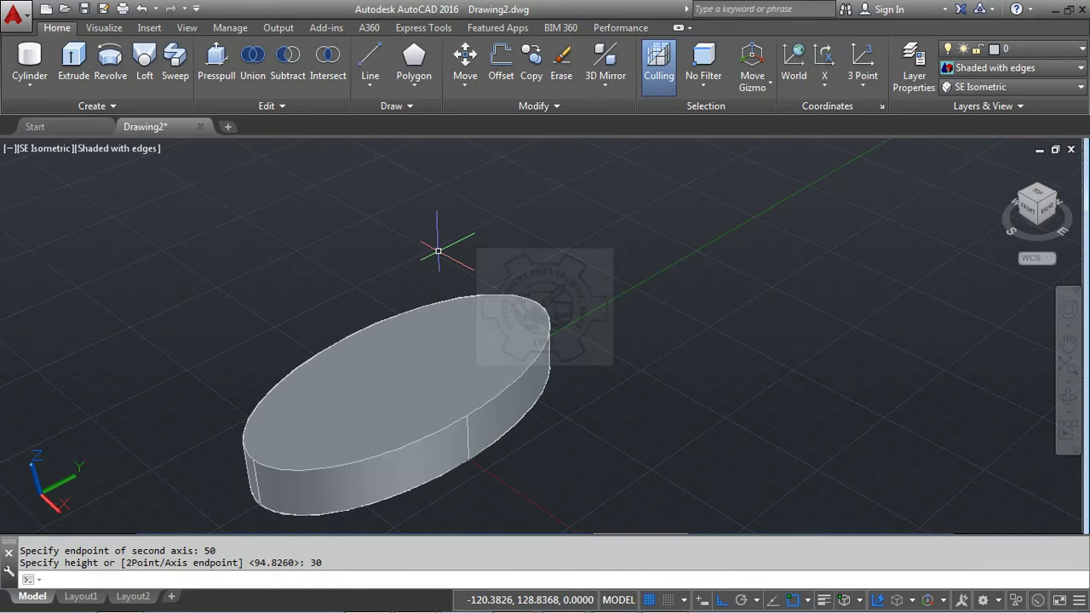
{"action": "left_click", "coordinate": [565, 431]}
{"action": "left_click", "coordinate": [438, 284]}
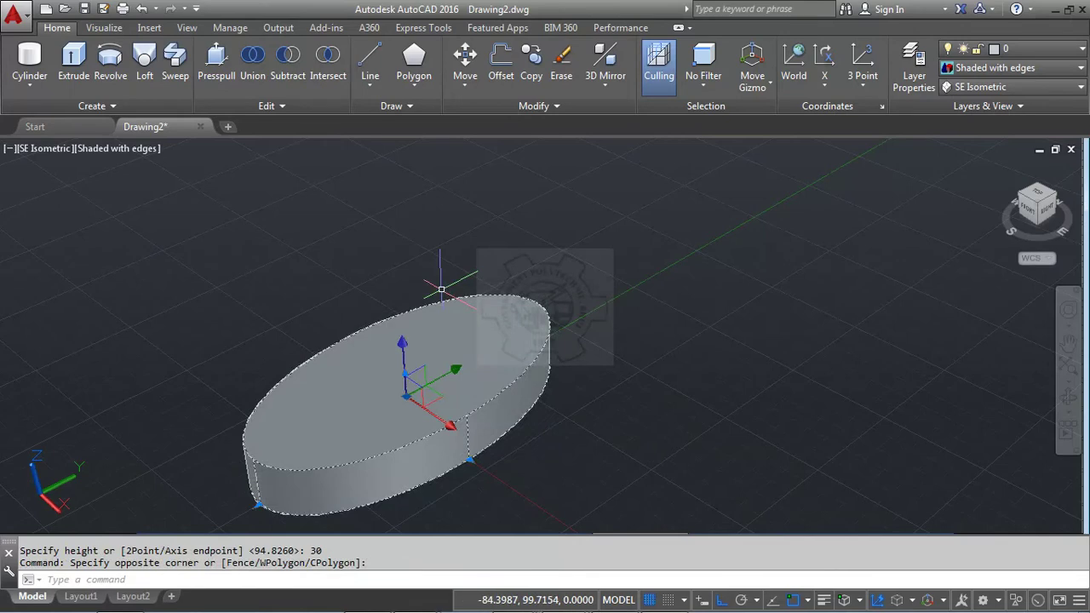
Delete the elliptical cylinder and draw a round cylinder of radius 50, height 80
{"action": "key", "text": "Delete"}
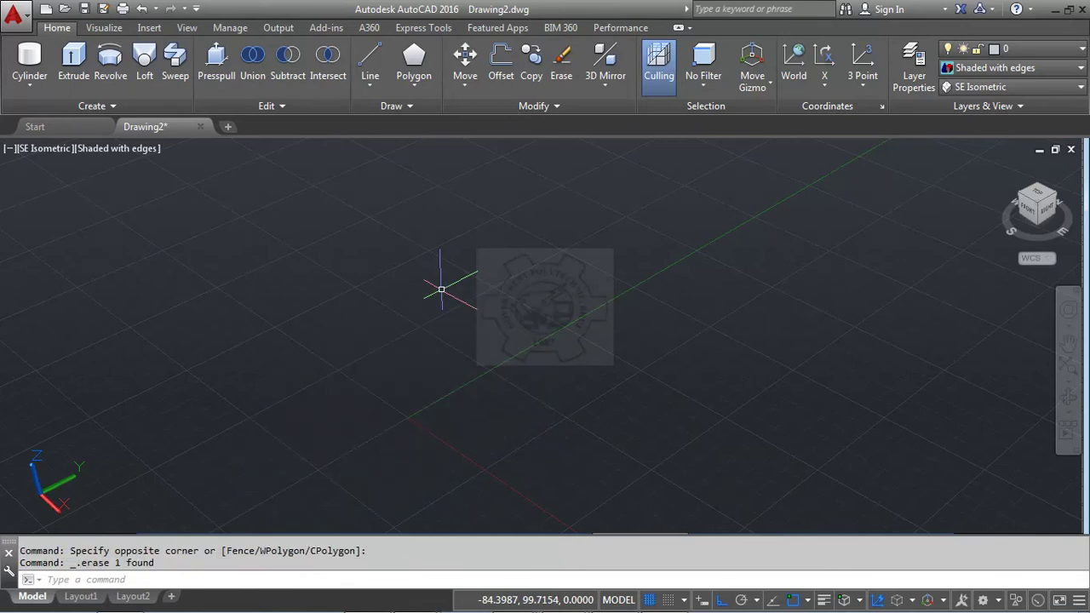
{"action": "left_click", "coordinate": [26, 57]}
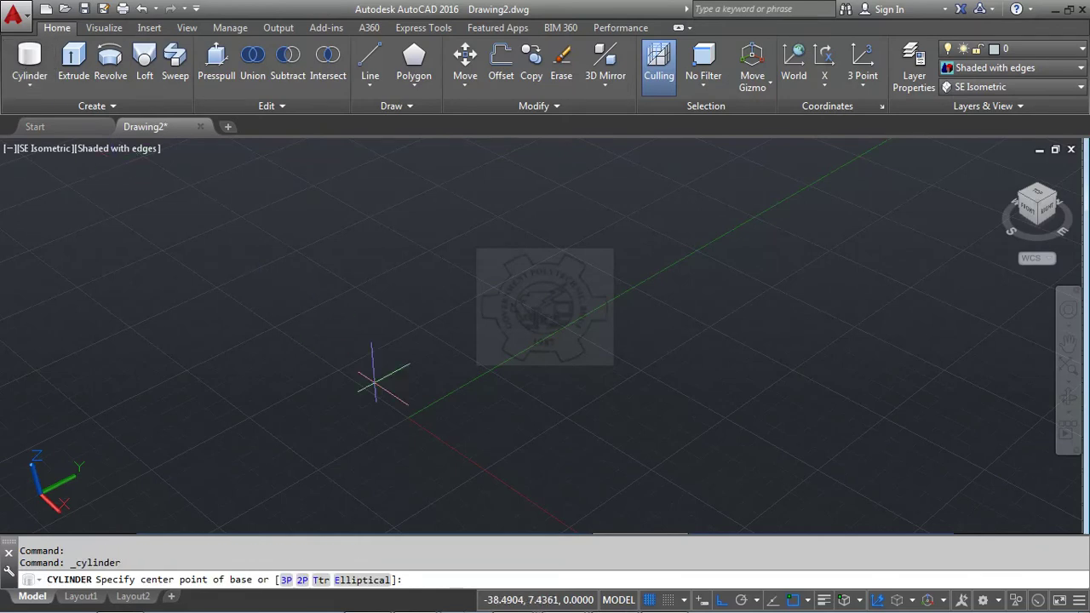
{"action": "left_click", "coordinate": [441, 364]}
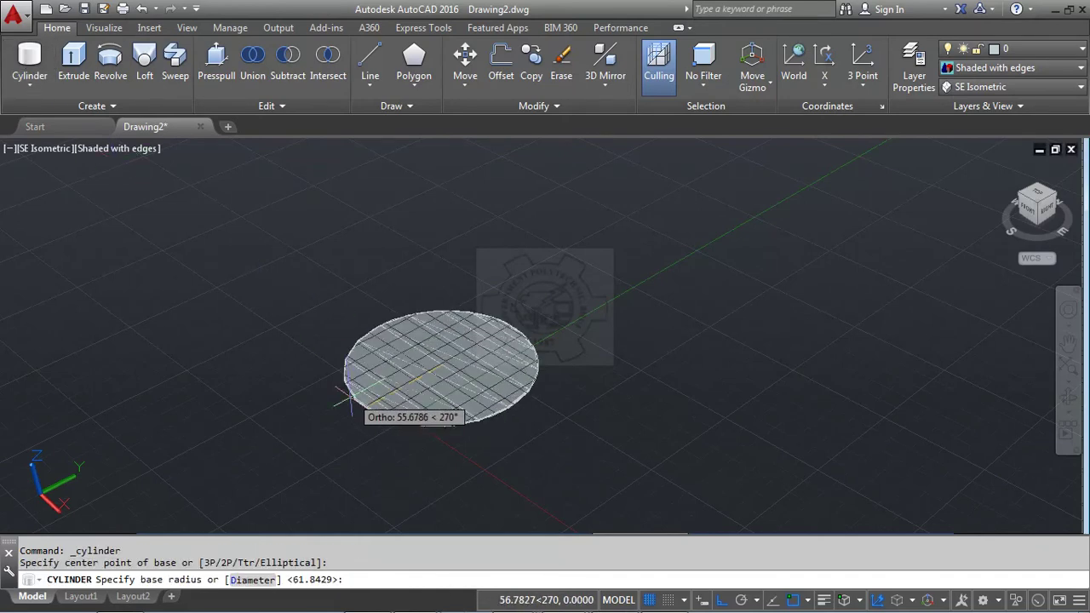
{"action": "type", "text": "50"}
{"action": "key", "text": "Return"}
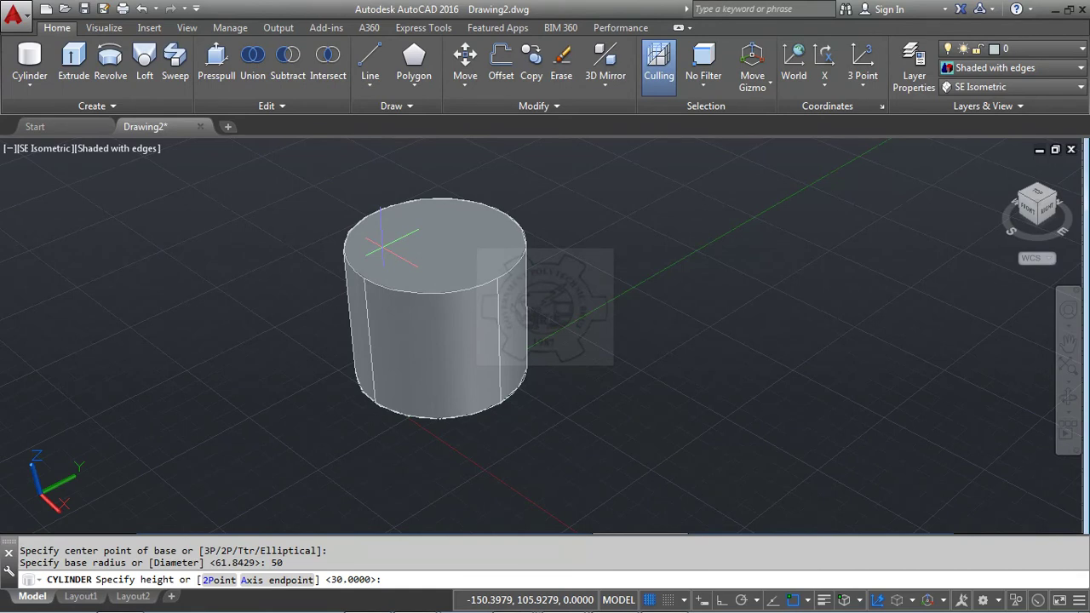
{"action": "type", "text": "80"}
{"action": "key", "text": "Return"}
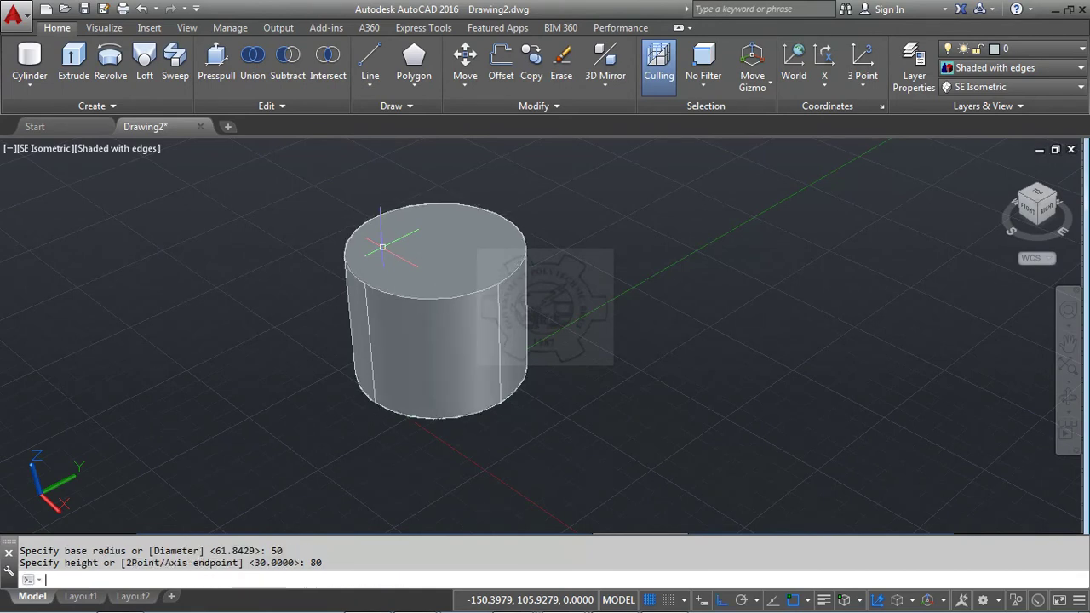
Draw a second cylinder of radius 40, height 80, to the right of the first
{"action": "key", "text": "Return"}
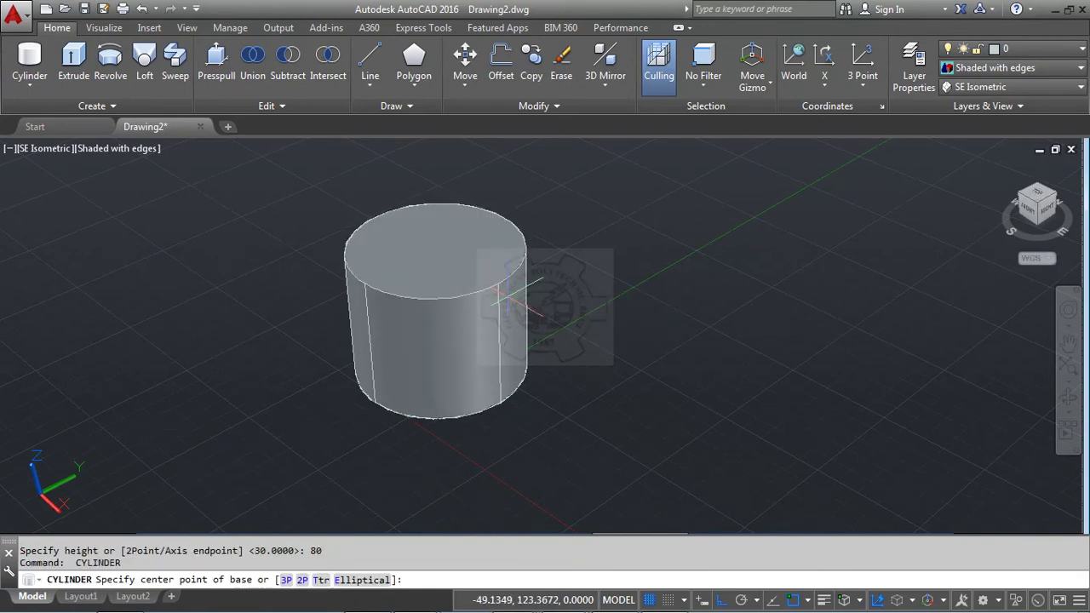
{"action": "left_click", "coordinate": [647, 298]}
{"action": "type", "text": "40"}
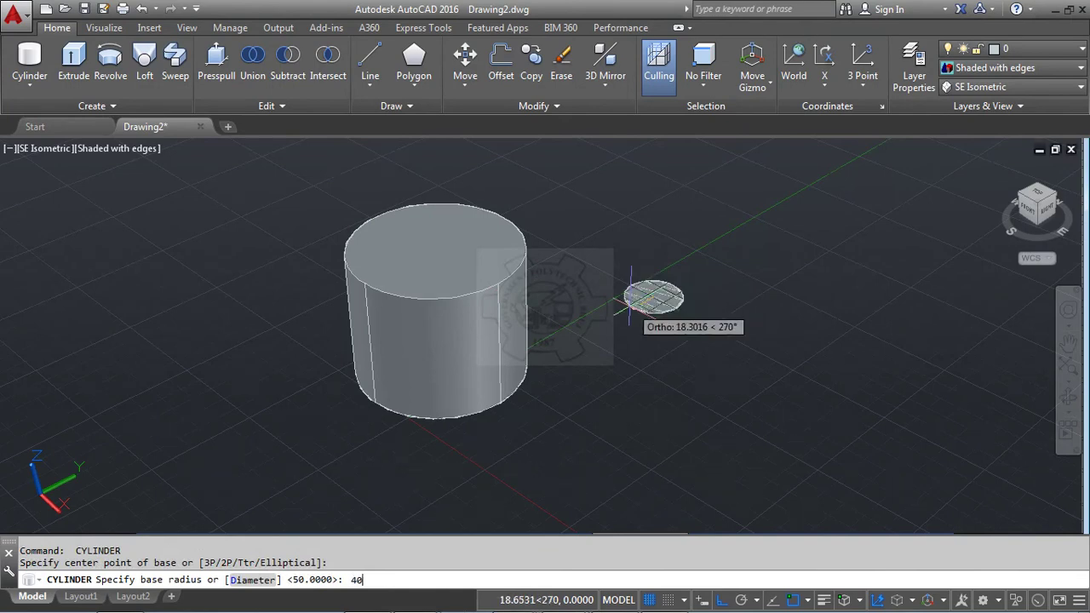
{"action": "key", "text": "Return"}
{"action": "type", "text": "80"}
{"action": "key", "text": "Return"}
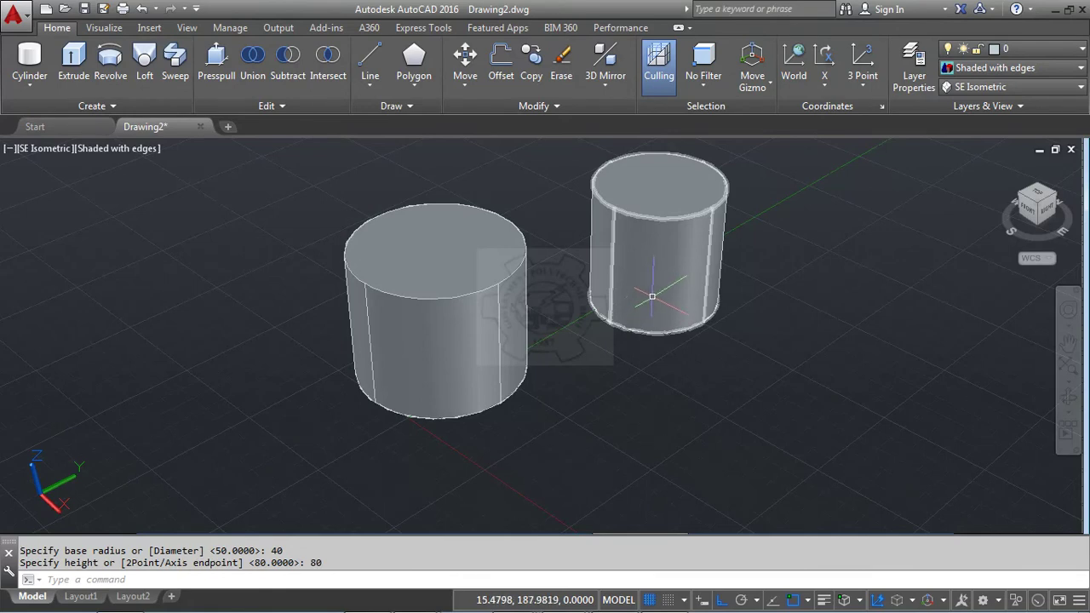
{"action": "type", "text": "m"}
{"action": "key", "text": "Return"}
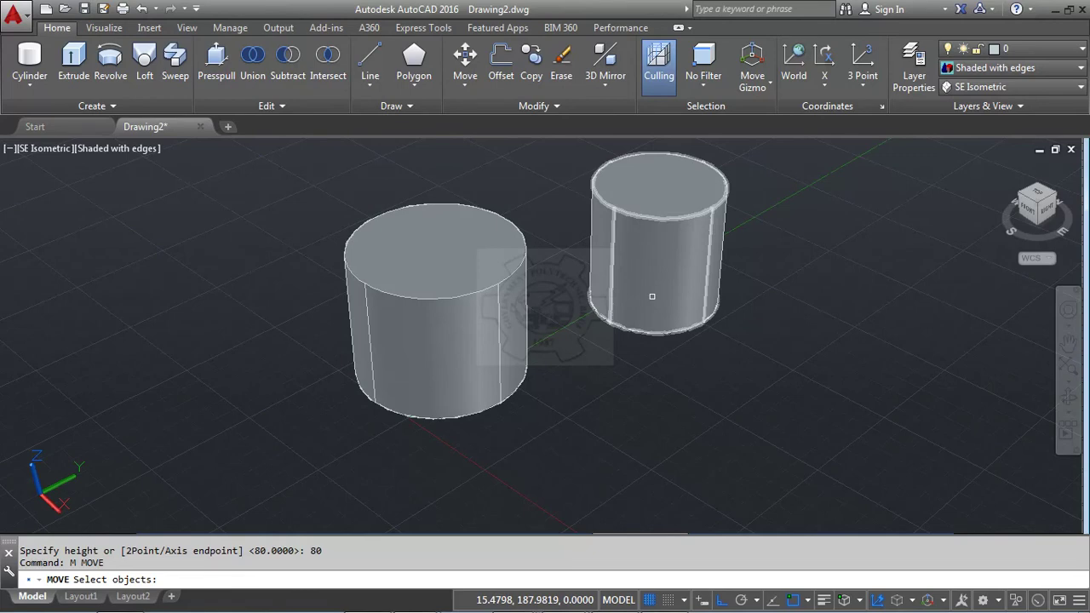
Move the radius-40 cylinder's top centre onto the radius-50 cylinder's top centre, then view in 2D Wireframe
{"action": "left_click", "coordinate": [651, 296]}
{"action": "key", "text": "Return"}
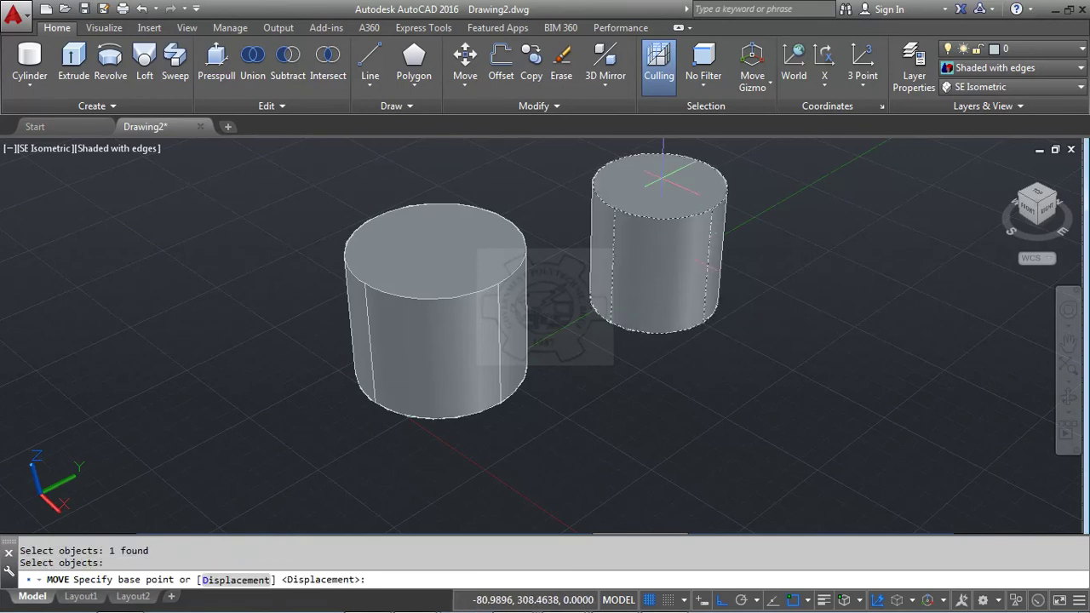
{"action": "type", "text": "cen"}
{"action": "key", "text": "space"}
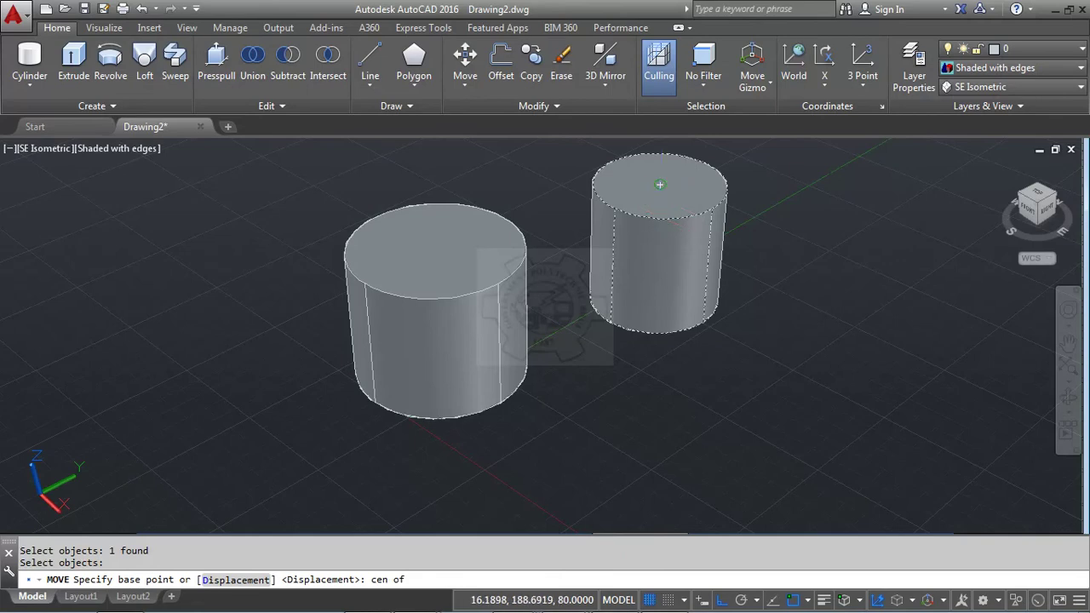
{"action": "left_click", "coordinate": [659, 185]}
{"action": "type", "text": "ce"}
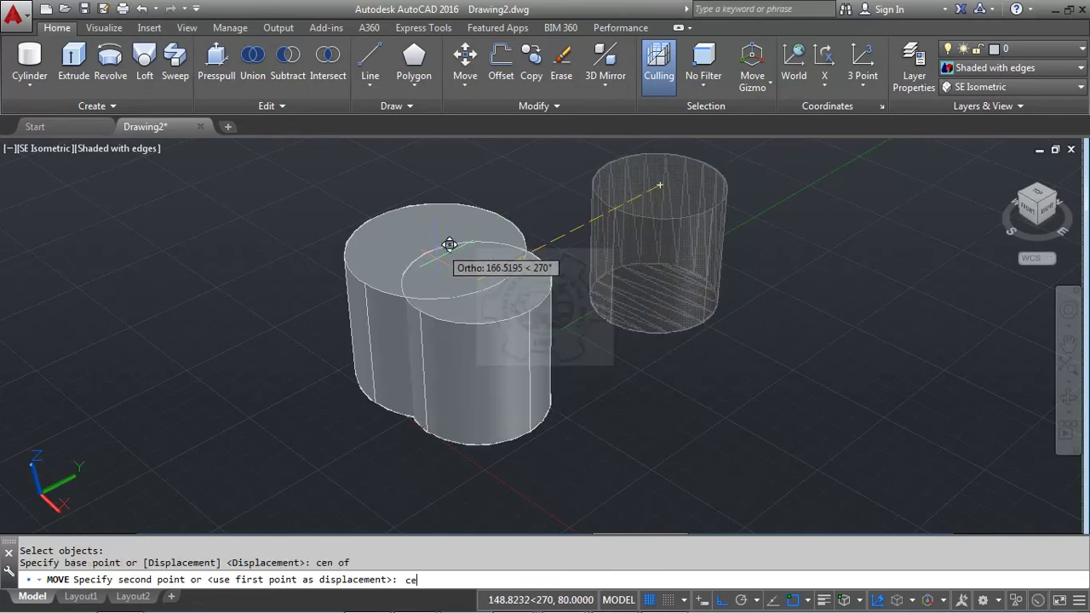
{"action": "type", "text": "n"}
{"action": "key", "text": "space"}
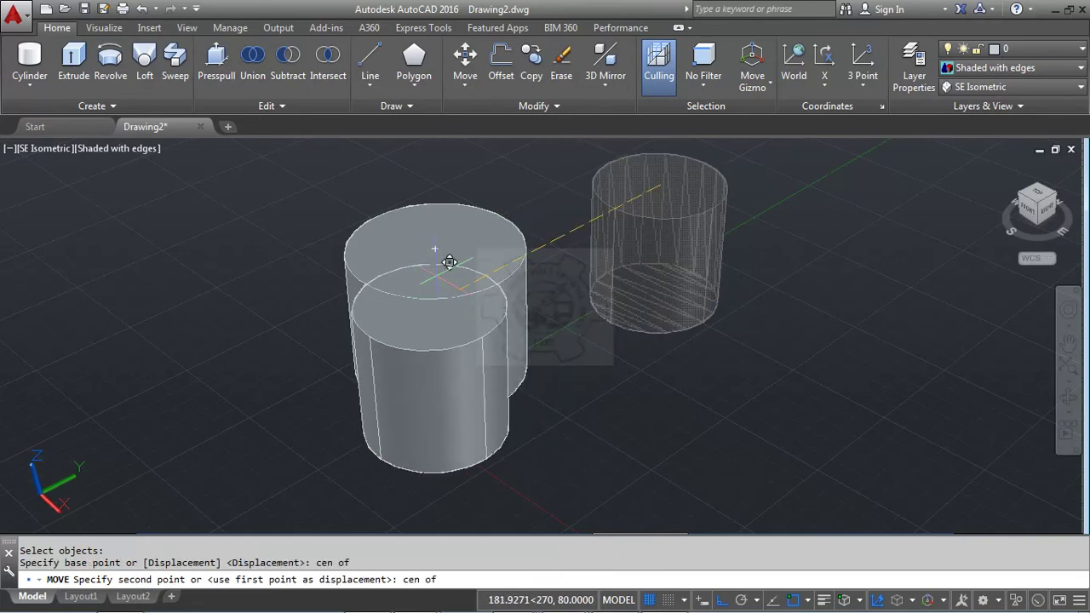
{"action": "left_click", "coordinate": [445, 237]}
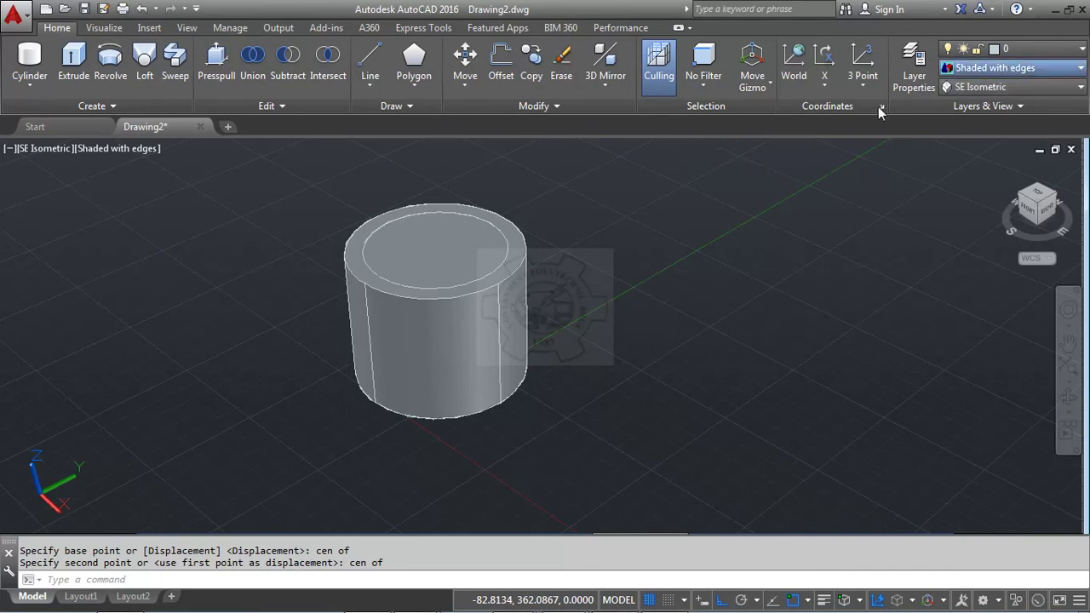
{"action": "key", "text": "Home"}
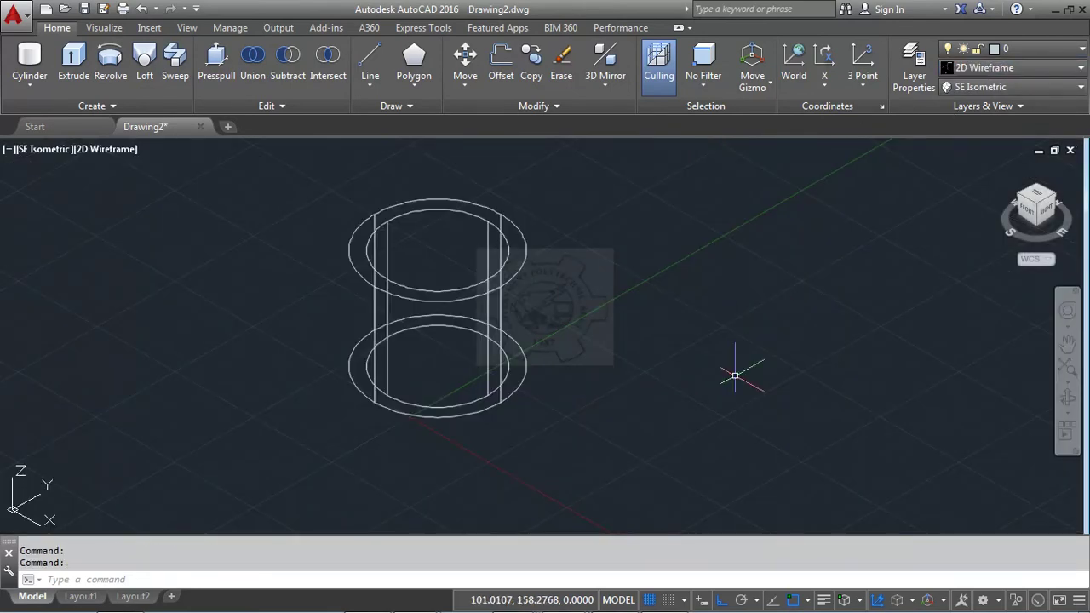